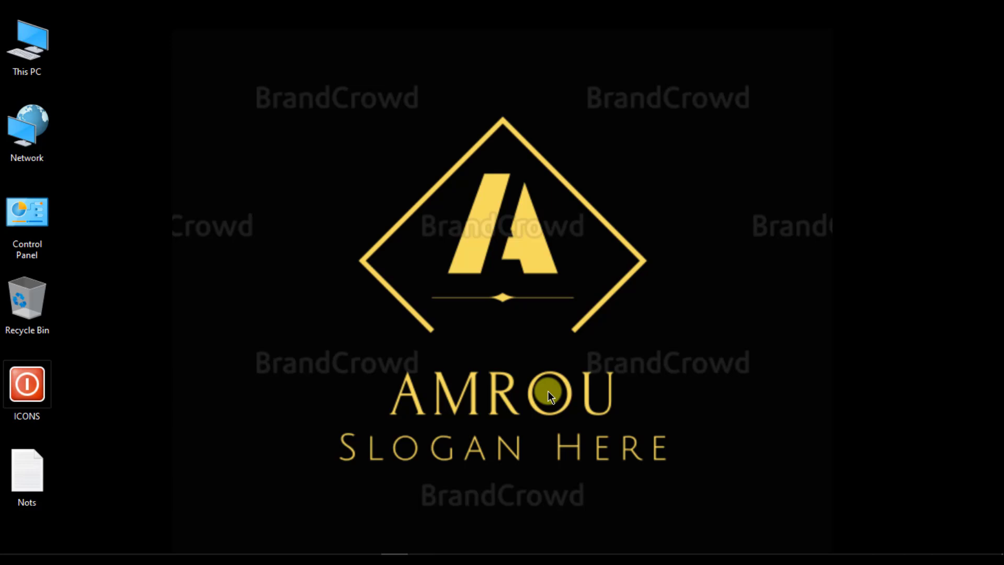
Browse to D:\1-SOFT\AUTODESK\WalkThrough3D and select the WalkThrough3D text file.
{"action": "double_click", "coordinate": [41, 54]}
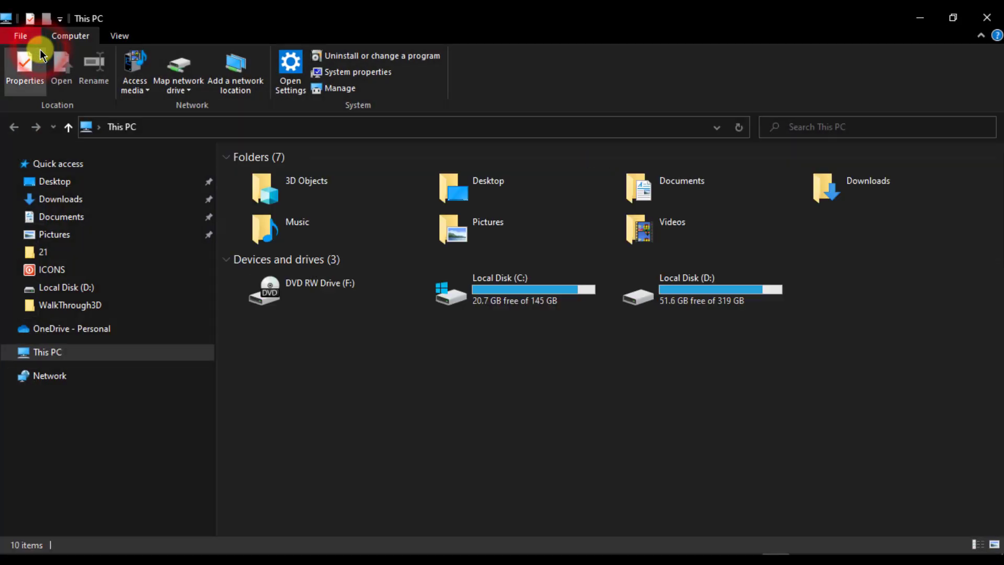
{"action": "double_click", "coordinate": [694, 284]}
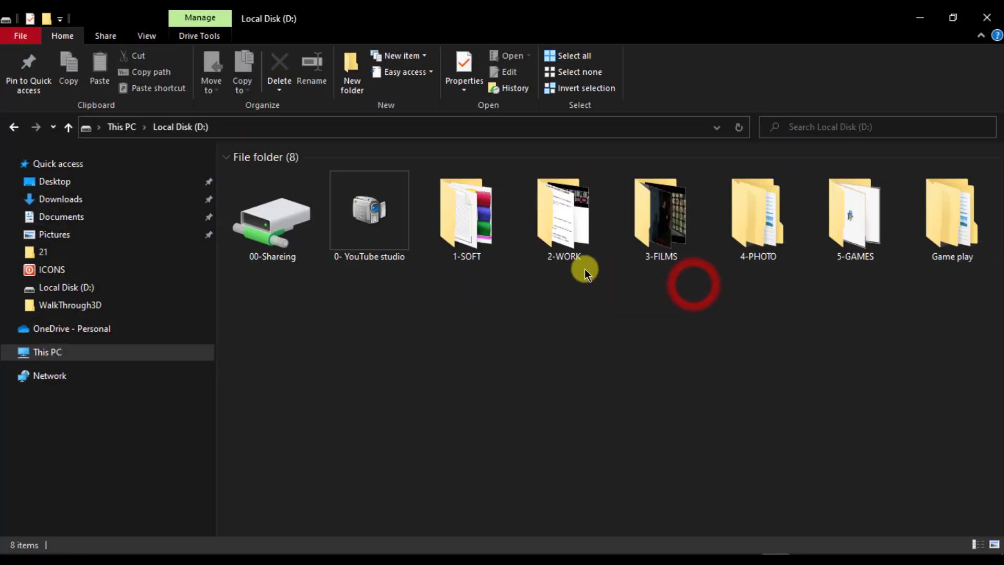
{"action": "double_click", "coordinate": [464, 211]}
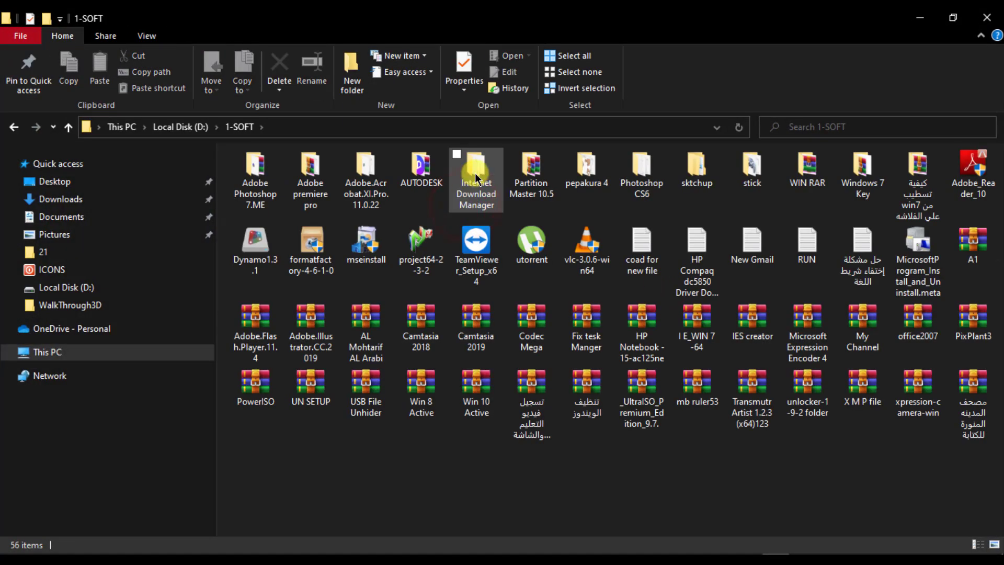
{"action": "double_click", "coordinate": [423, 170]}
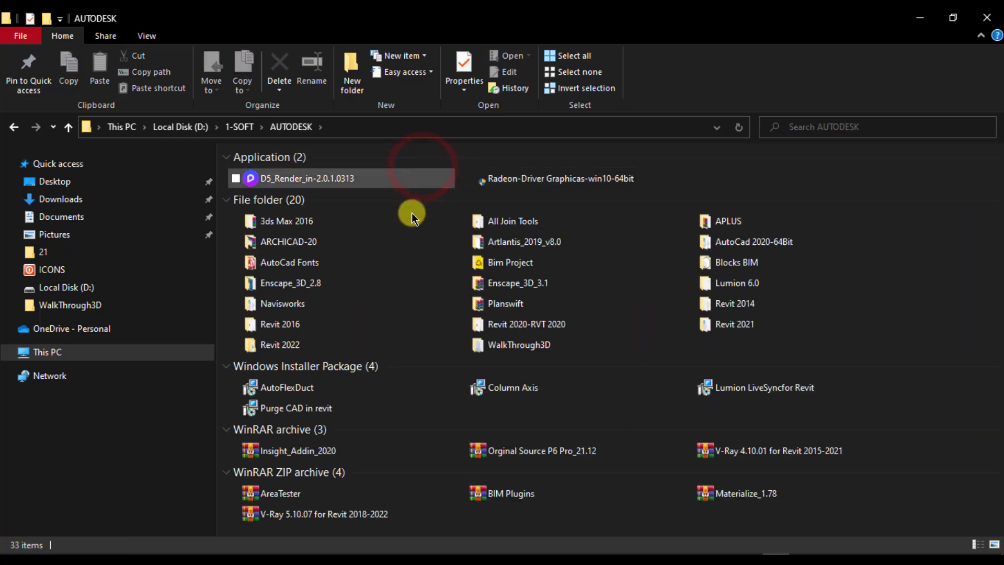
{"action": "mouse_move", "coordinate": [518, 345]}
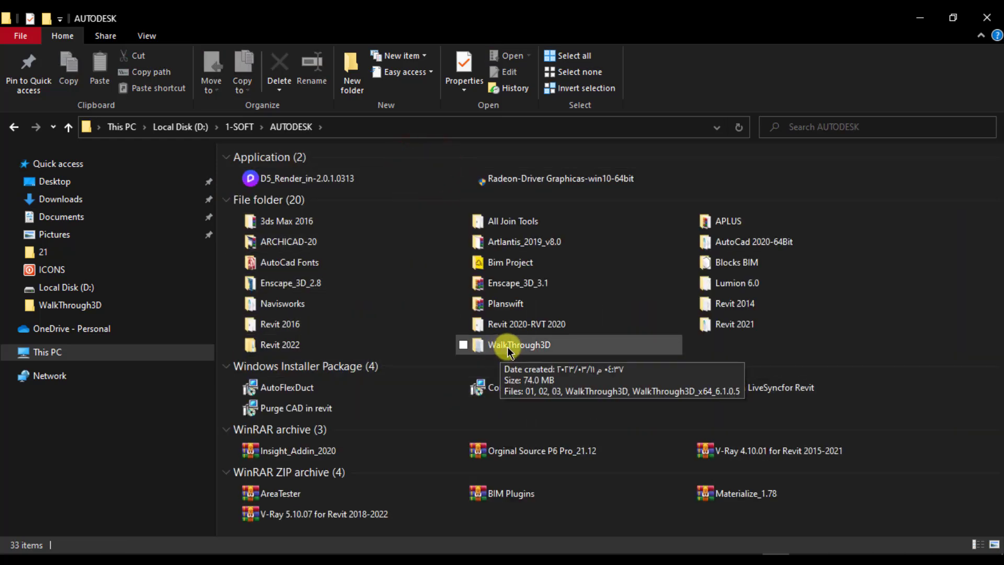
{"action": "double_click", "coordinate": [536, 348]}
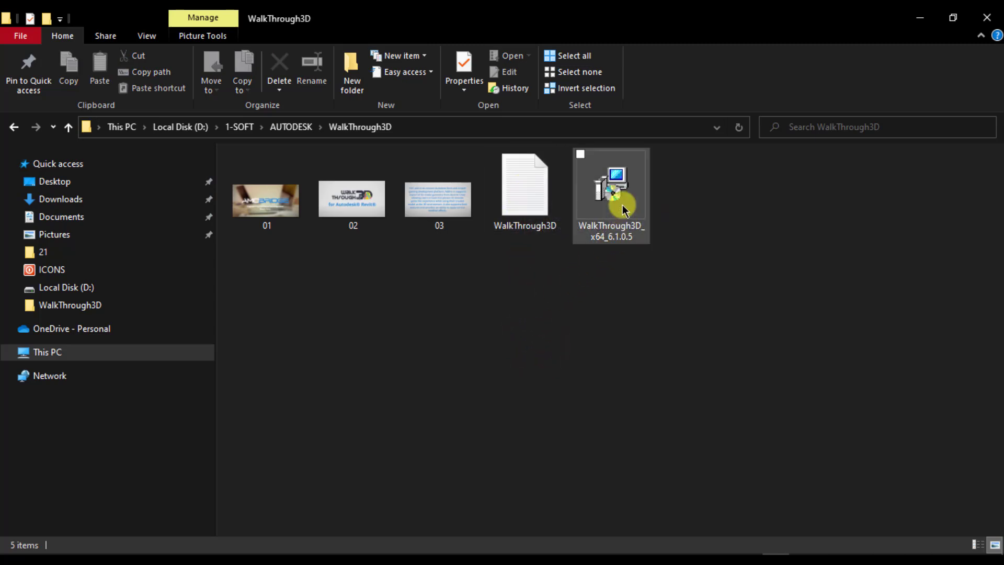
{"action": "left_click", "coordinate": [529, 198]}
Copy the add-on page link from WalkThrough3D.txt and bring up Chrome's address bar.
{"action": "double_click", "coordinate": [528, 199]}
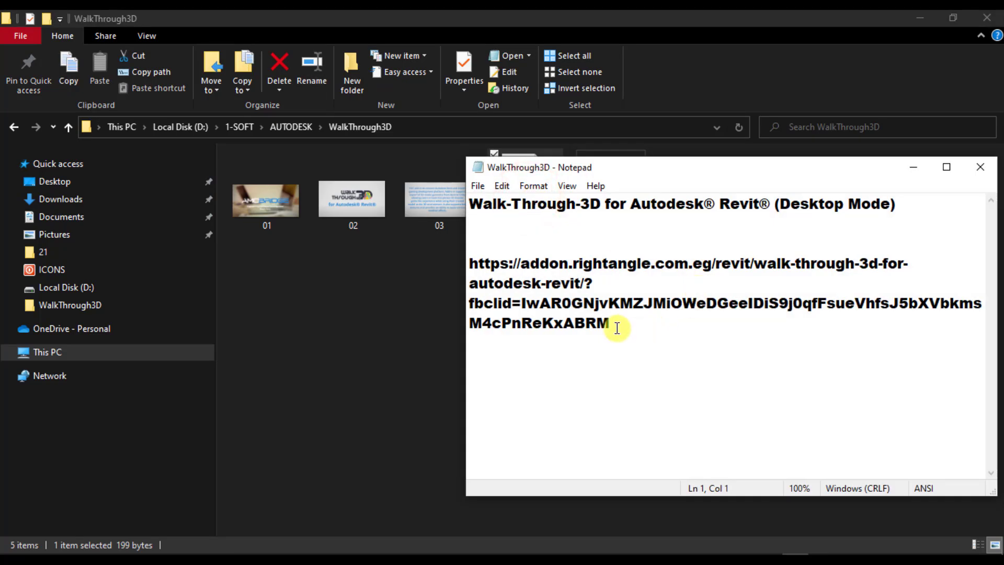
{"action": "mouse_move", "coordinate": [612, 326]}
{"action": "left_mouse_down"}
{"action": "mouse_move", "coordinate": [509, 290]}
{"action": "mouse_move", "coordinate": [469, 262]}
{"action": "left_mouse_up"}
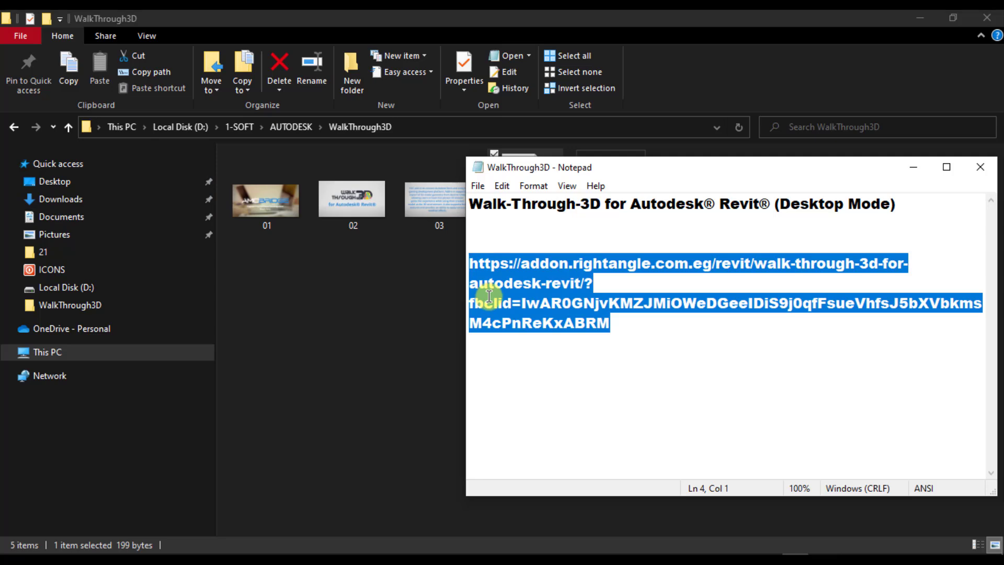
{"action": "right_click", "coordinate": [542, 282]}
{"action": "left_click", "coordinate": [573, 326]}
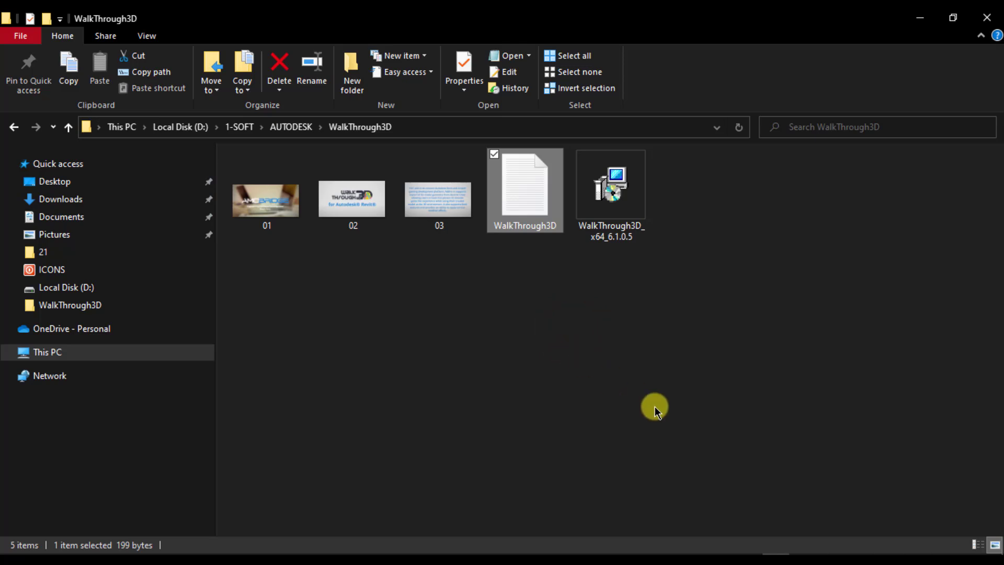
{"action": "left_click", "coordinate": [748, 555]}
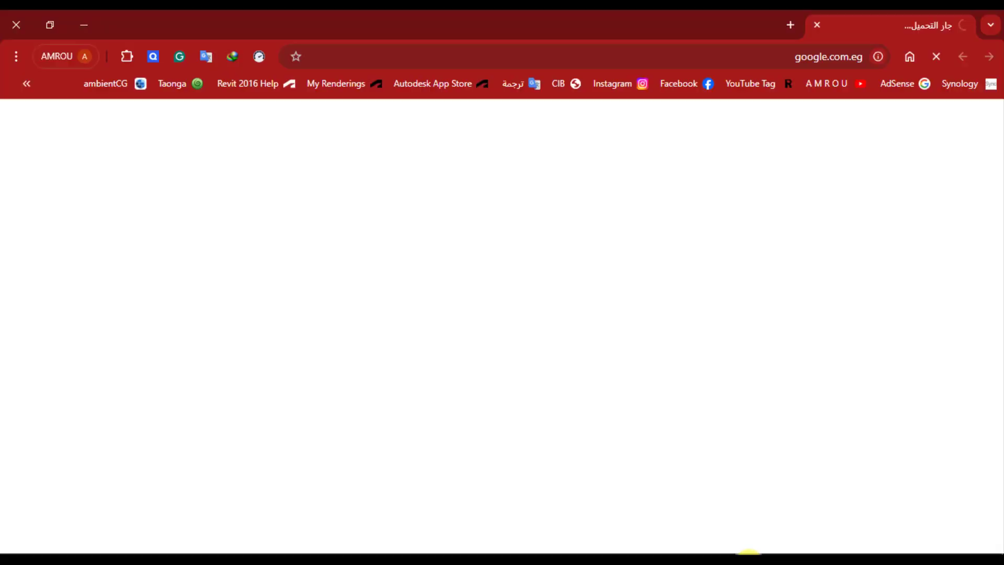
{"action": "left_click", "coordinate": [719, 57]}
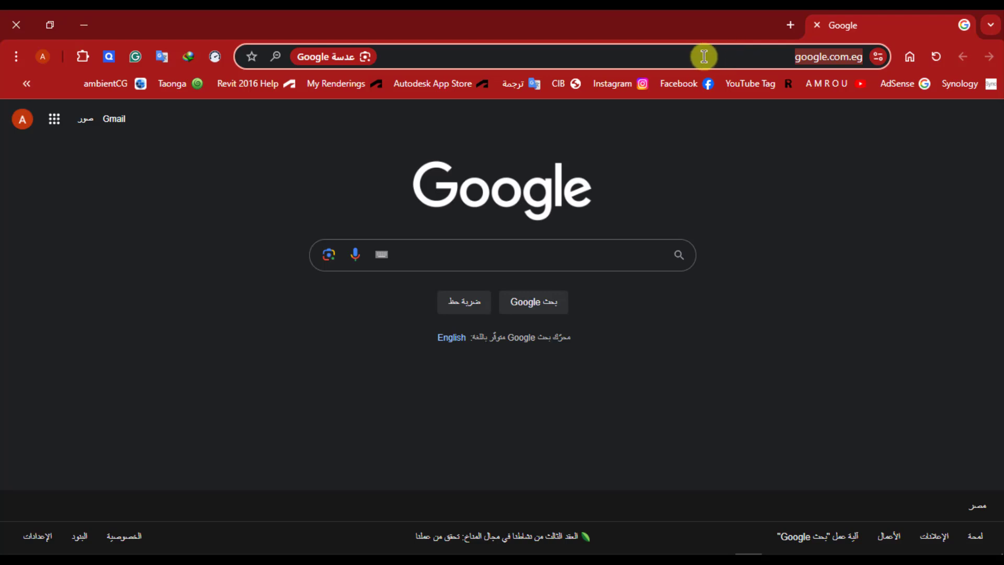
Load the Walk-Through-3D add-on page and review its DOWNLOAD section (72.7 MB, version 6.1.0.5).
{"action": "key", "text": "ctrl+v"}
{"action": "left_click", "coordinate": [535, 84]}
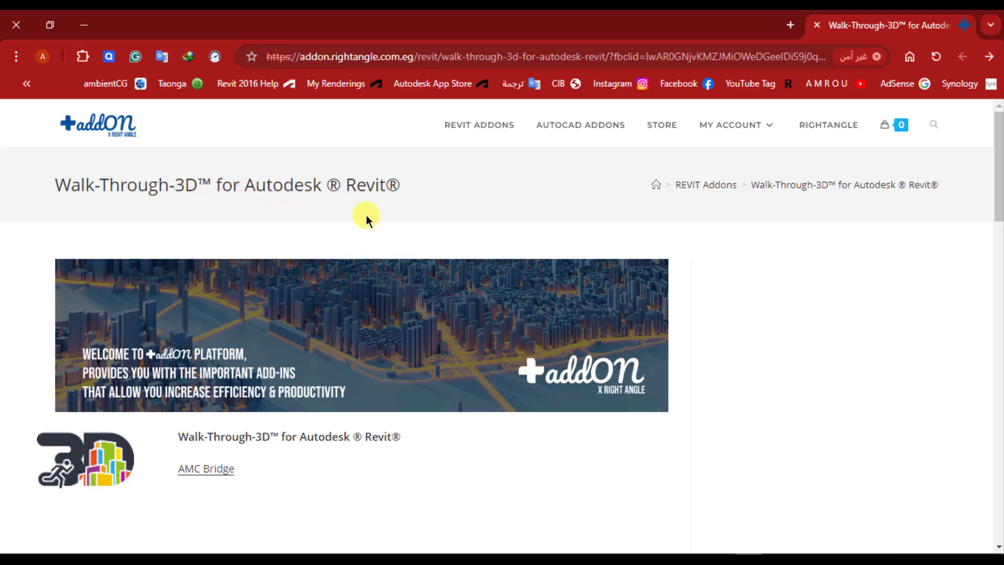
{"action": "scroll", "coordinate": [366, 217], "scroll_direction": "down", "scroll_amount": 4}
{"action": "scroll", "coordinate": [364, 216], "scroll_direction": "down", "scroll_amount": 2}
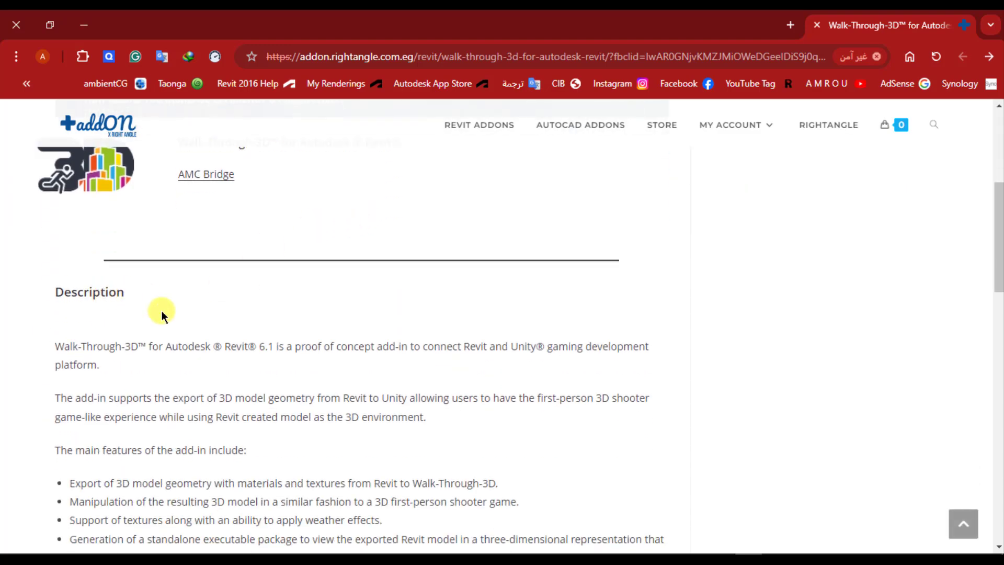
{"action": "scroll", "coordinate": [177, 317], "scroll_direction": "down", "scroll_amount": 2}
{"action": "scroll", "coordinate": [193, 319], "scroll_direction": "down", "scroll_amount": 1}
{"action": "scroll", "coordinate": [226, 303], "scroll_direction": "down", "scroll_amount": 3}
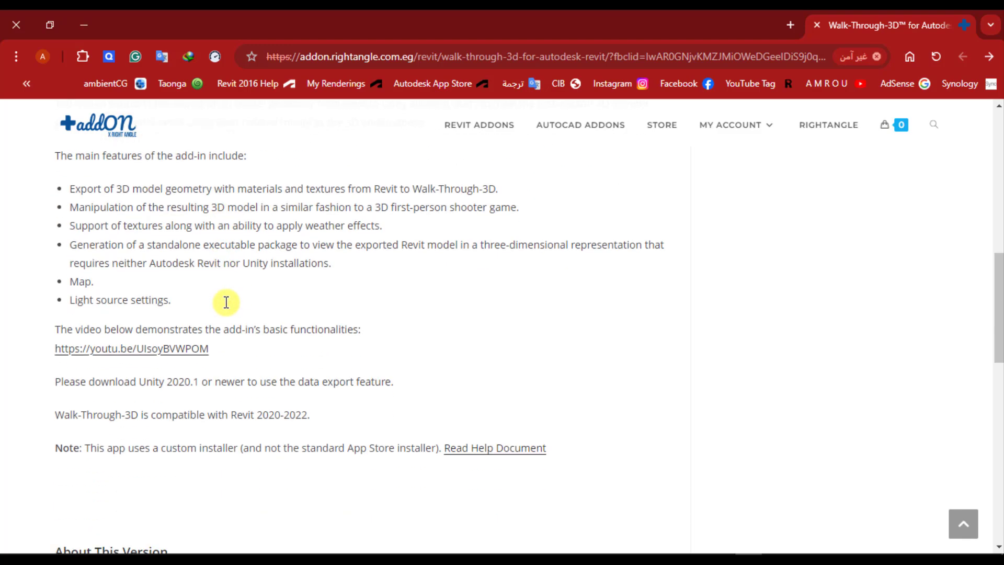
{"action": "scroll", "coordinate": [227, 303], "scroll_direction": "down", "scroll_amount": 2}
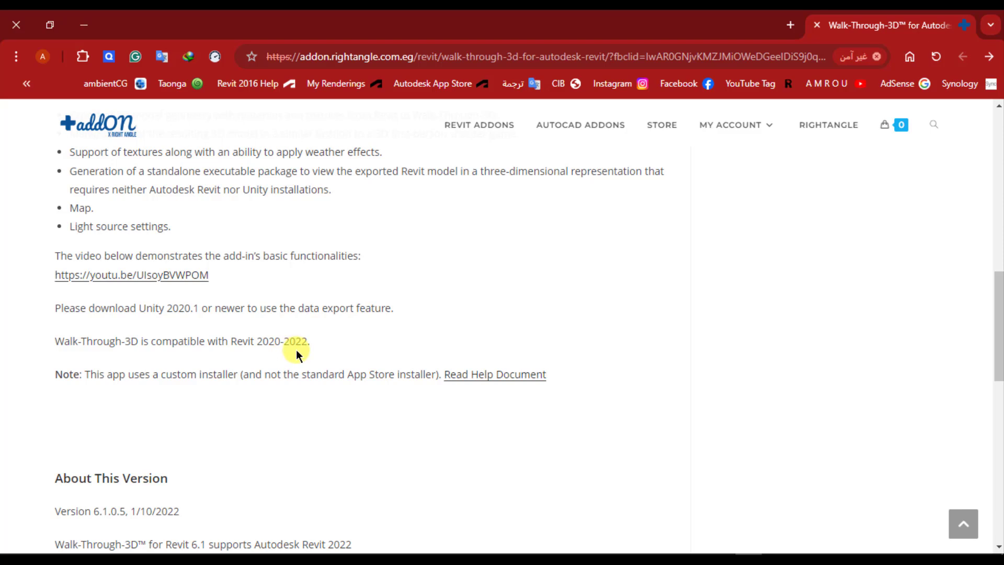
{"action": "scroll", "coordinate": [296, 347], "scroll_direction": "down", "scroll_amount": 5}
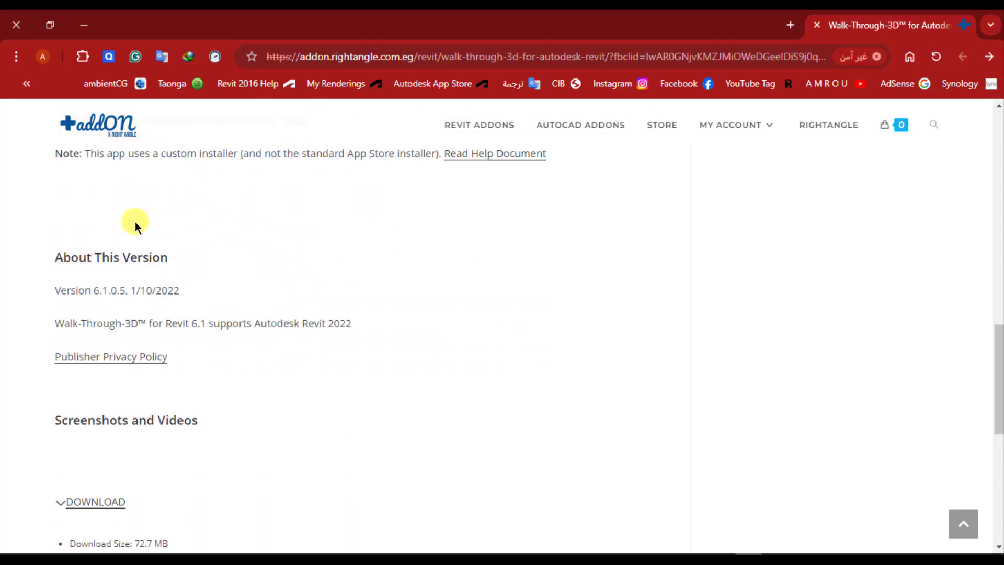
{"action": "scroll", "coordinate": [96, 296], "scroll_direction": "down", "scroll_amount": 3}
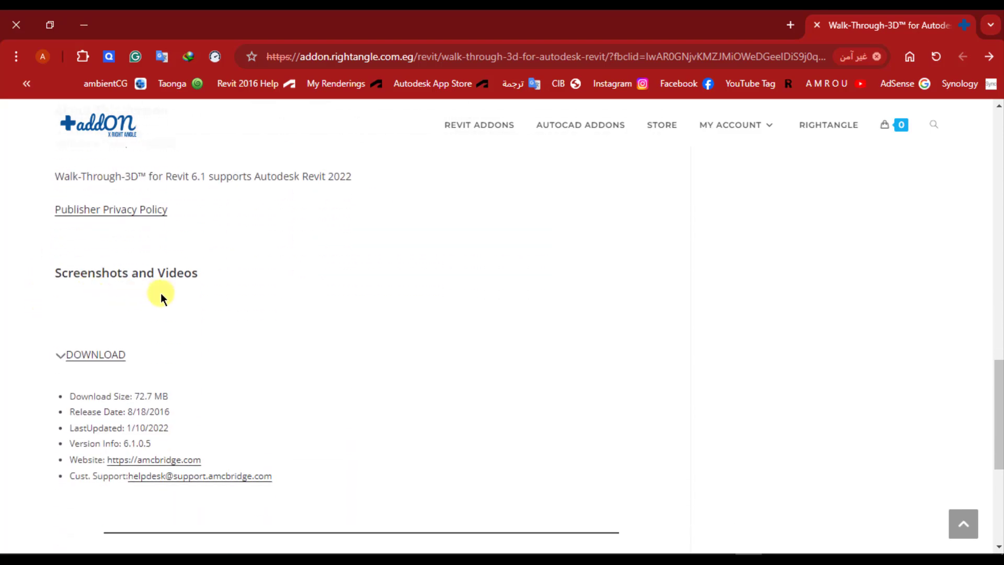
{"action": "scroll", "coordinate": [83, 289], "scroll_direction": "down", "scroll_amount": 2}
{"action": "left_click", "coordinate": [90, 285]}
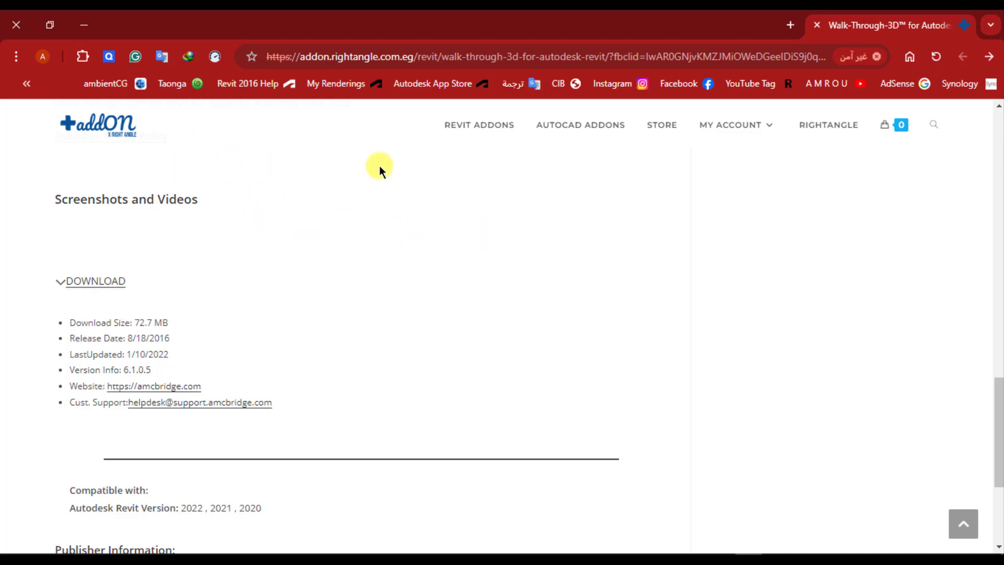
Close Chrome and install the WalkThrough3D_x64_6.1.0.5 package from File Explorer.
{"action": "left_click", "coordinate": [17, 24]}
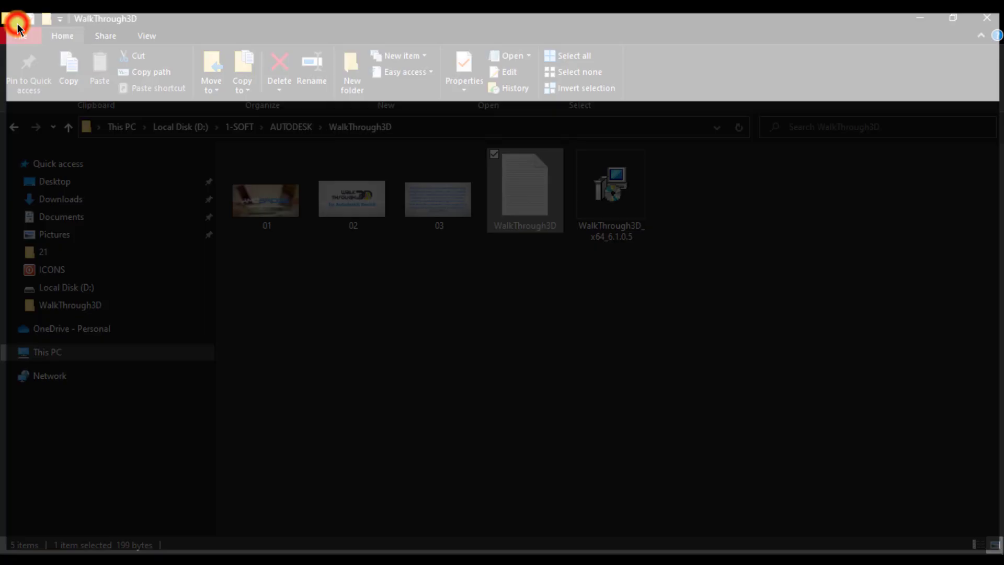
{"action": "left_click", "coordinate": [575, 312]}
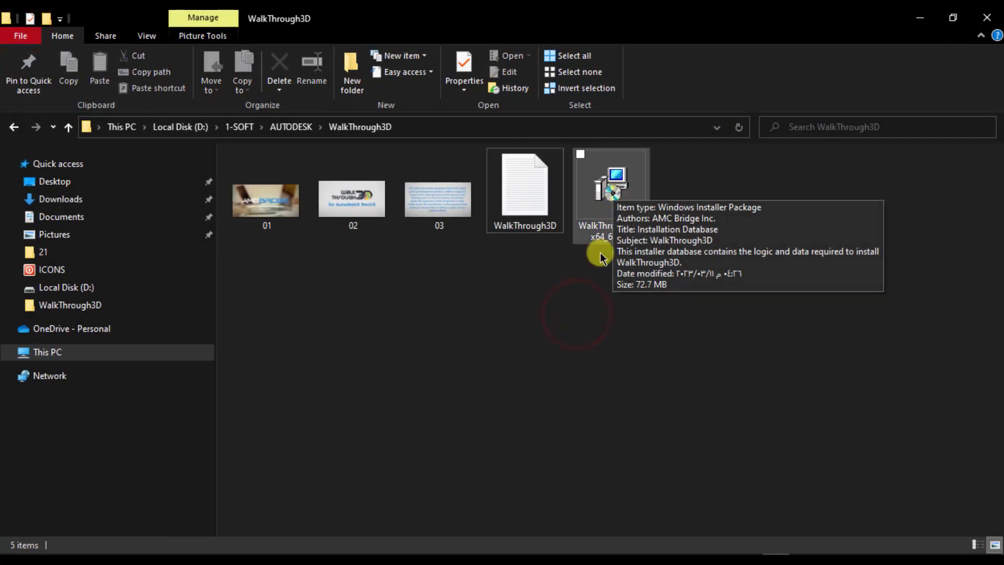
{"action": "left_click", "coordinate": [594, 194]}
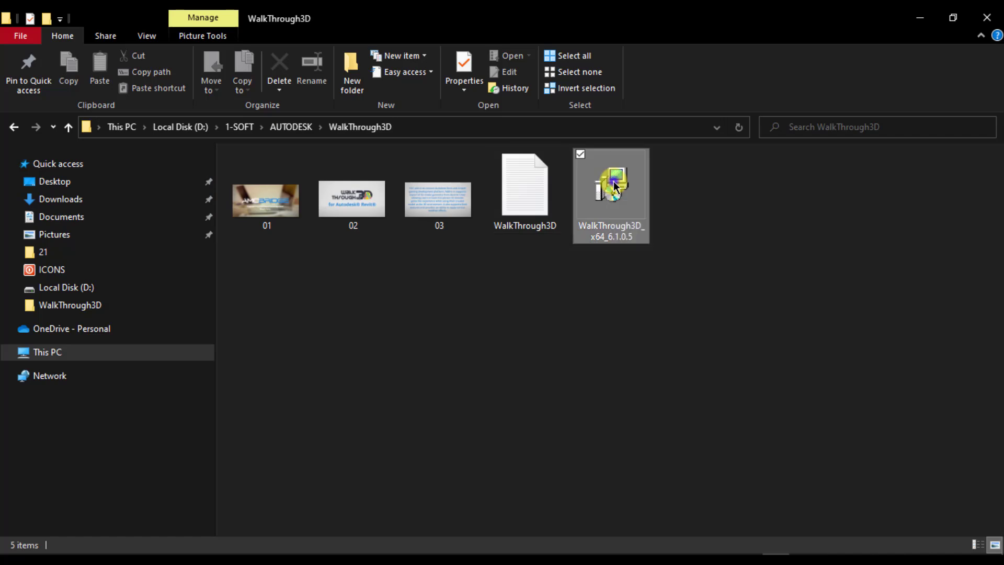
{"action": "right_click", "coordinate": [615, 186]}
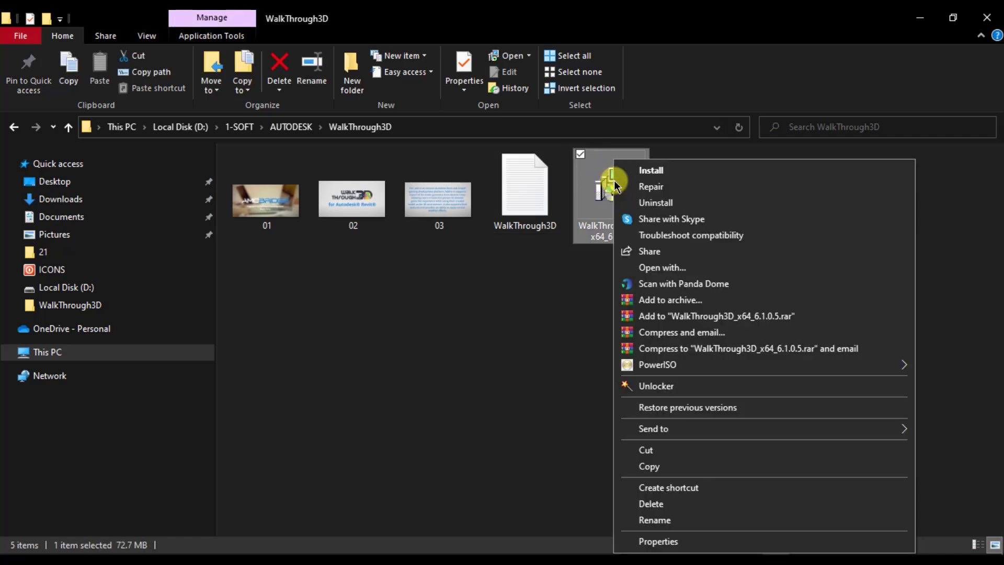
{"action": "left_click", "coordinate": [654, 173]}
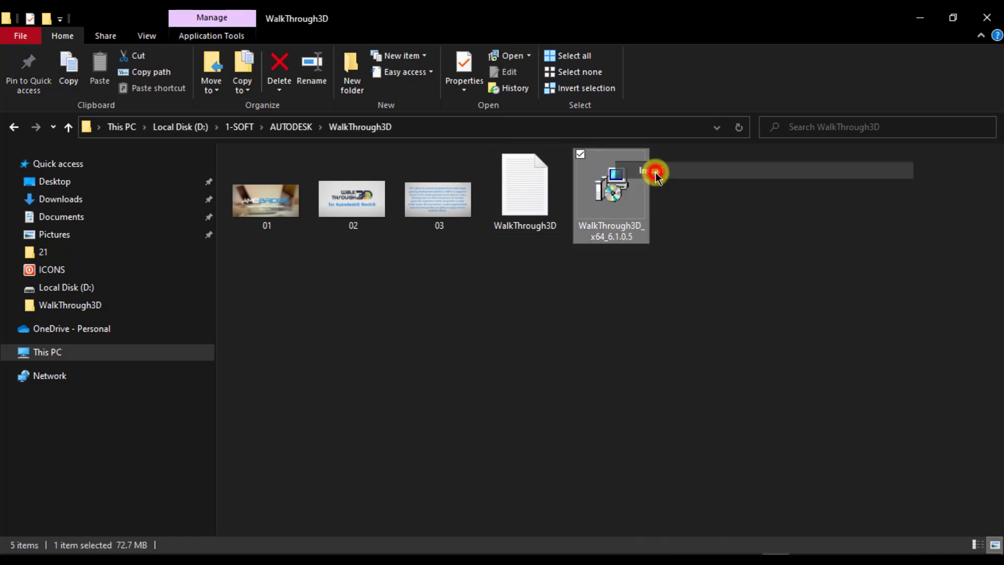
{"action": "left_click", "coordinate": [920, 17]}
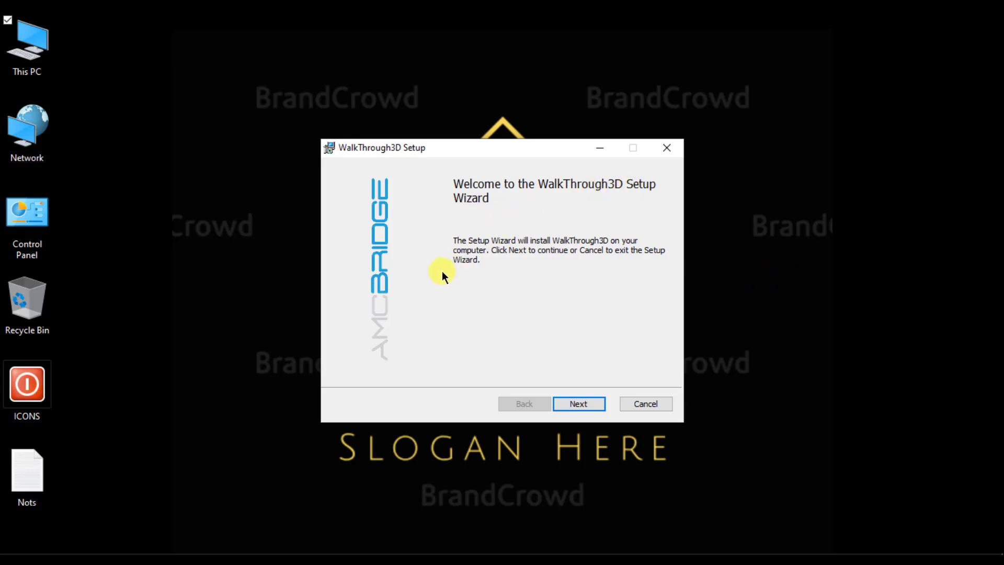
Accept the license, run the WalkThrough3D installation, and finish the setup wizard.
{"action": "left_click", "coordinate": [579, 405]}
{"action": "left_click", "coordinate": [350, 367]}
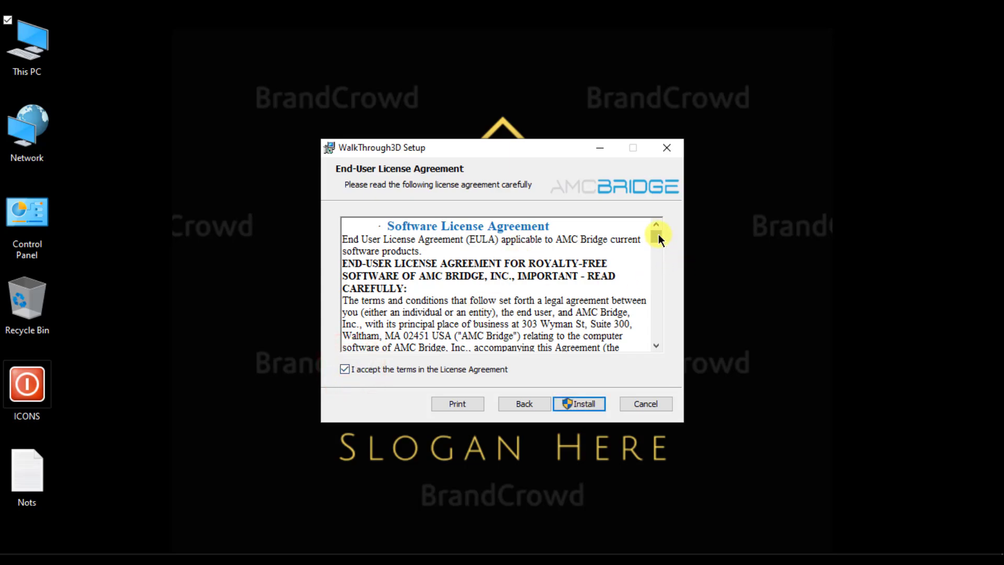
{"action": "mouse_move", "coordinate": [656, 235]}
{"action": "left_mouse_down"}
{"action": "mouse_move", "coordinate": [652, 338]}
{"action": "mouse_move", "coordinate": [658, 231]}
{"action": "left_mouse_up"}
{"action": "left_click", "coordinate": [586, 403]}
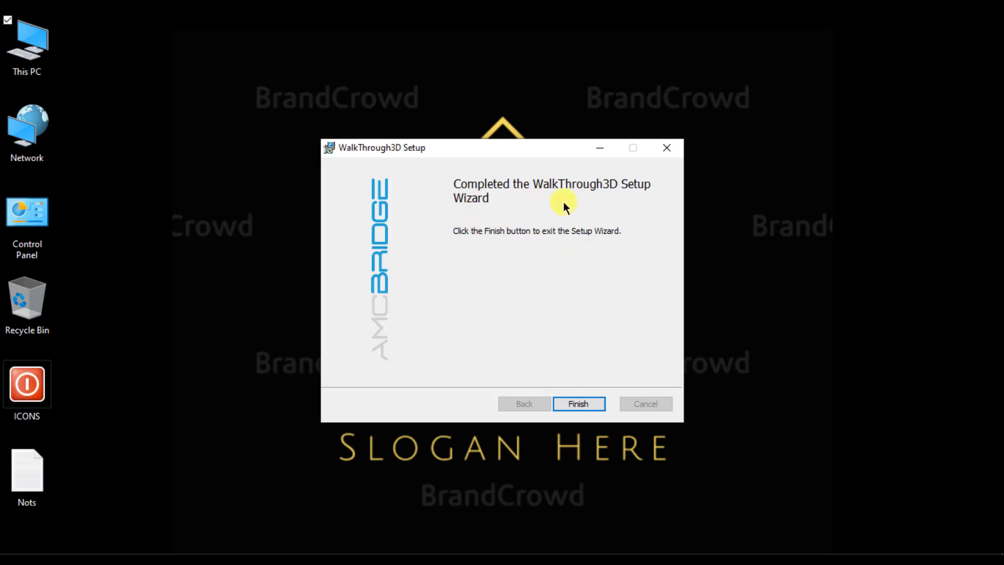
{"action": "left_click", "coordinate": [575, 401]}
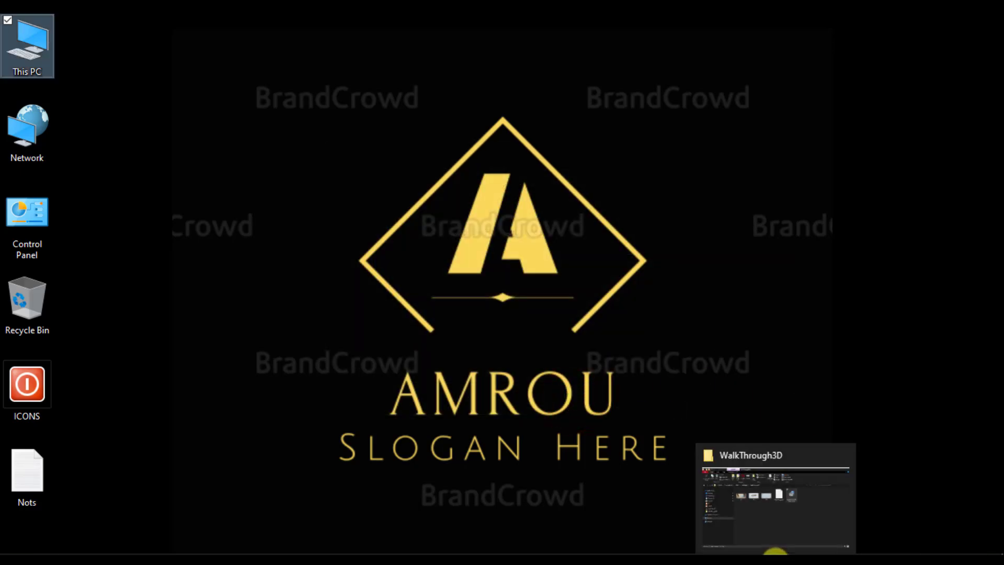
Close the WalkThrough3D folder, refresh the desktop, and launch Revit 2021.
{"action": "left_click", "coordinate": [777, 554]}
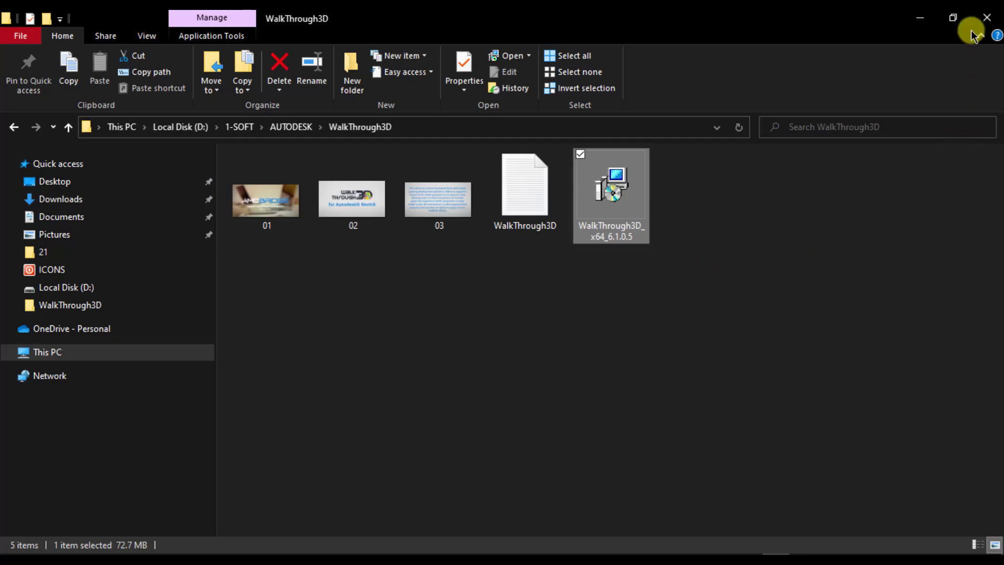
{"action": "left_click", "coordinate": [986, 21]}
{"action": "right_click", "coordinate": [305, 211]}
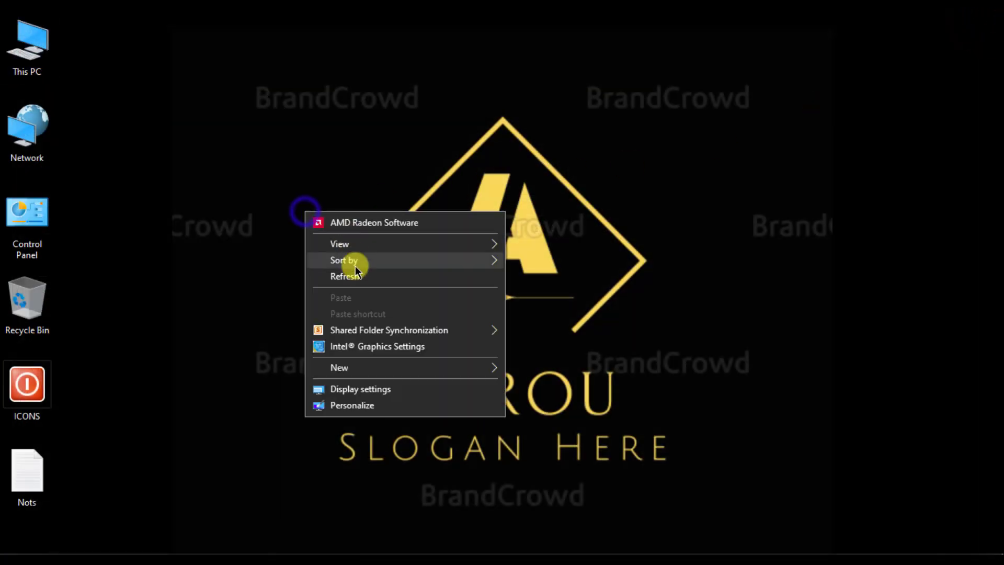
{"action": "left_click", "coordinate": [354, 276]}
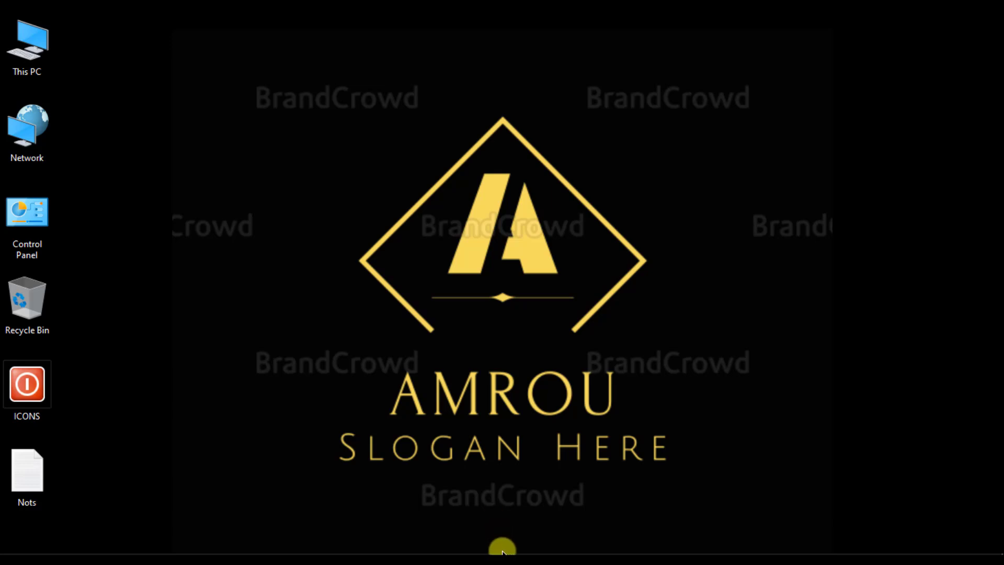
{"action": "left_click", "coordinate": [501, 554]}
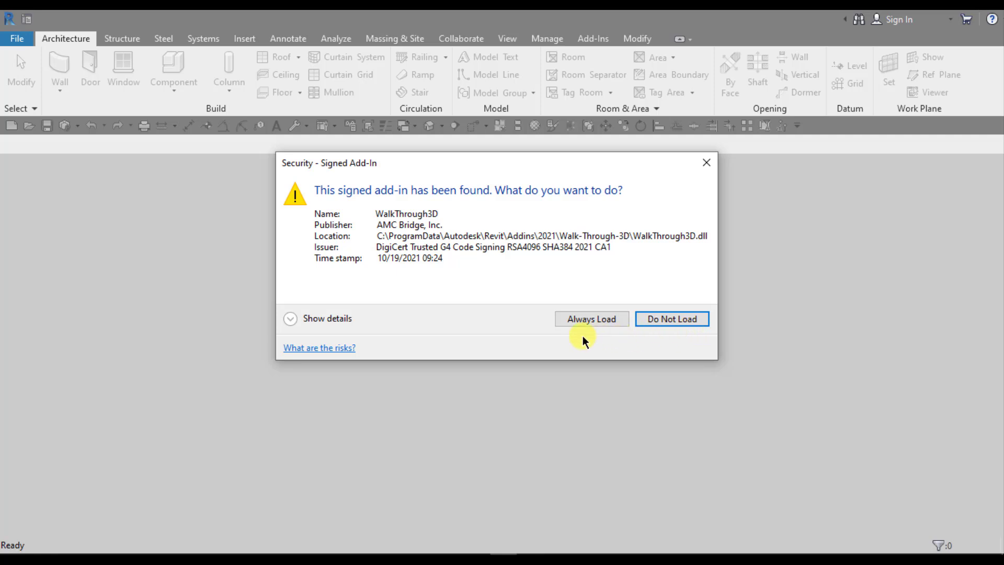
Always load the WalkThrough3D add-in and open the Mimari Main Model project.
{"action": "left_click", "coordinate": [590, 319]}
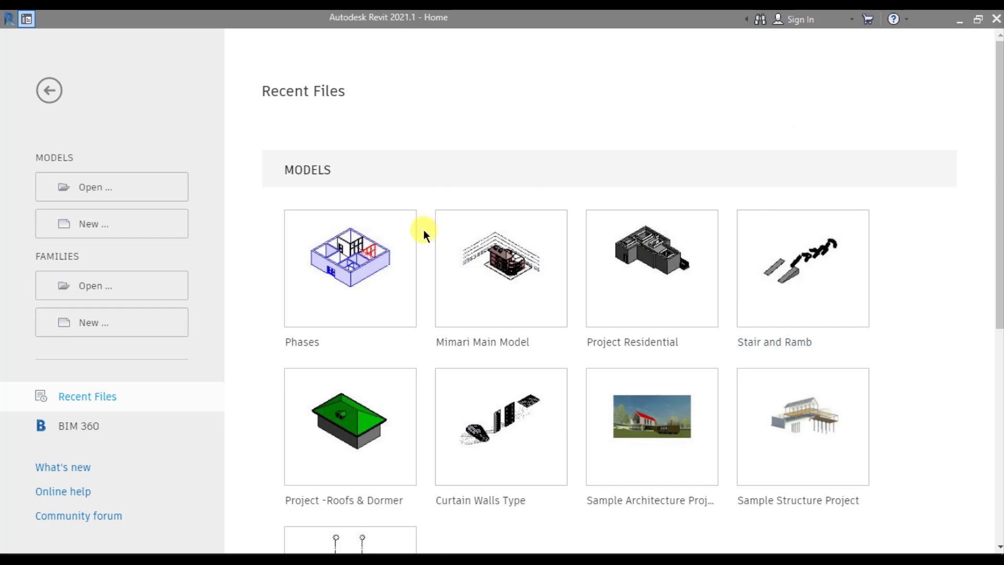
{"action": "left_click", "coordinate": [505, 269]}
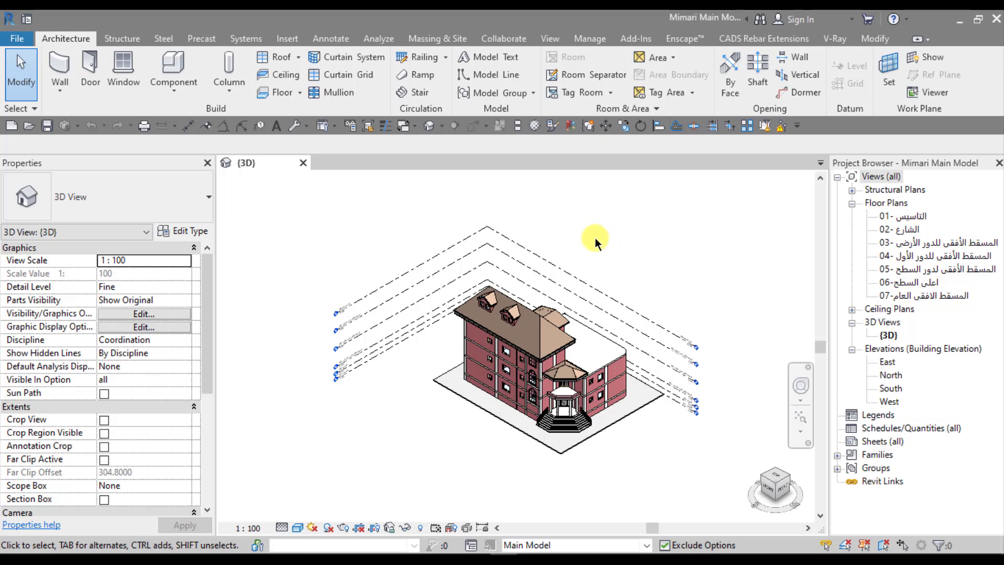
Launch the Walk-Through-3D export dialog from the Add-Ins tab.
{"action": "left_click", "coordinate": [640, 39]}
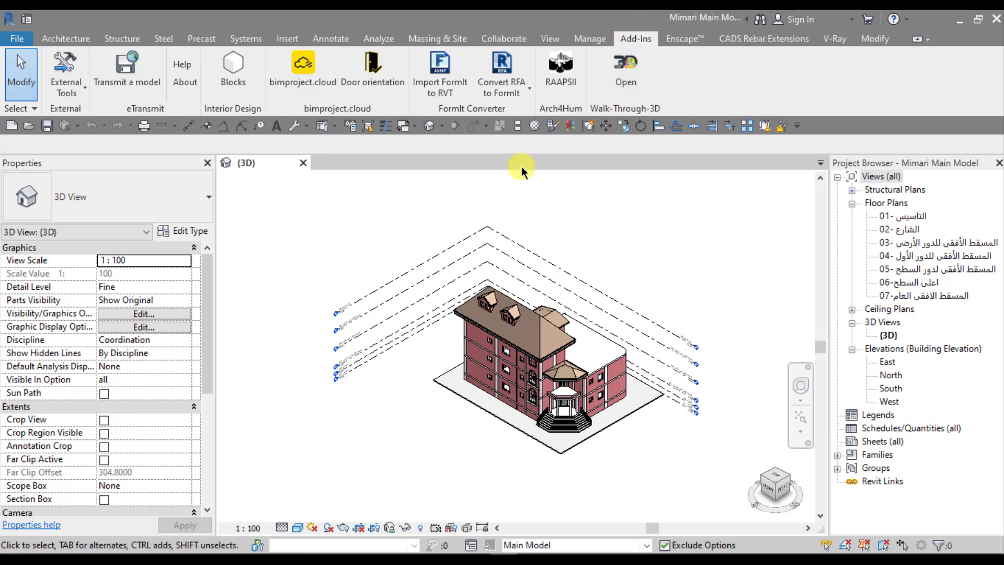
{"action": "left_click", "coordinate": [299, 68]}
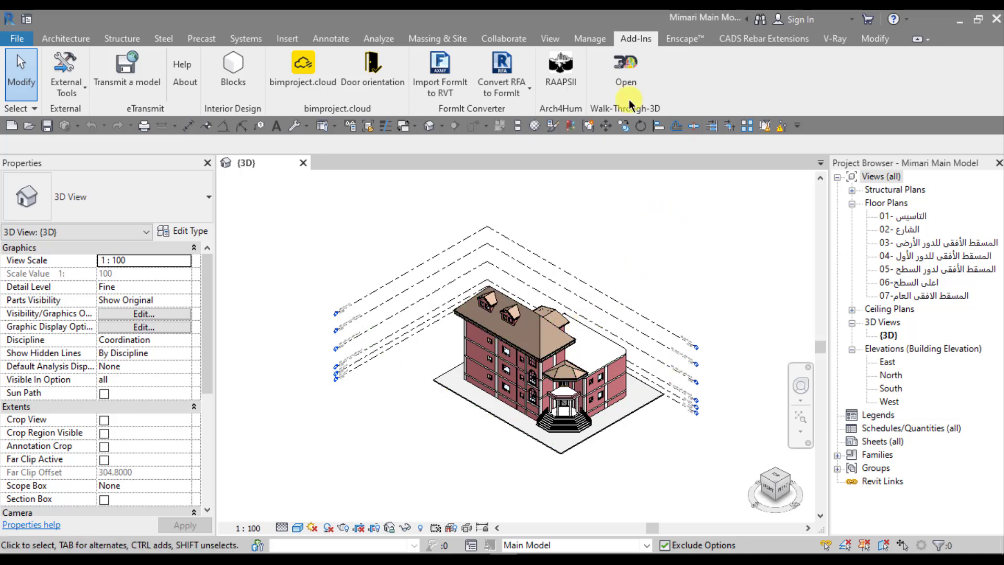
{"action": "left_click", "coordinate": [625, 79]}
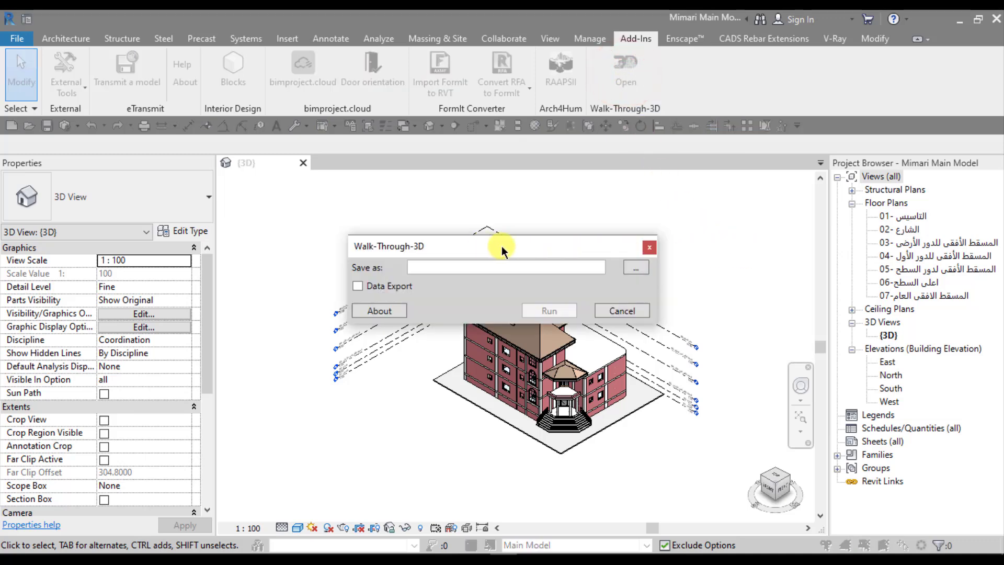
Export the model to the Desktop with Data Export ticked and run the conversion.
{"action": "mouse_move", "coordinate": [501, 245]}
{"action": "left_mouse_down"}
{"action": "mouse_move", "coordinate": [468, 227]}
{"action": "mouse_move", "coordinate": [513, 205]}
{"action": "mouse_move", "coordinate": [499, 206]}
{"action": "left_mouse_up"}
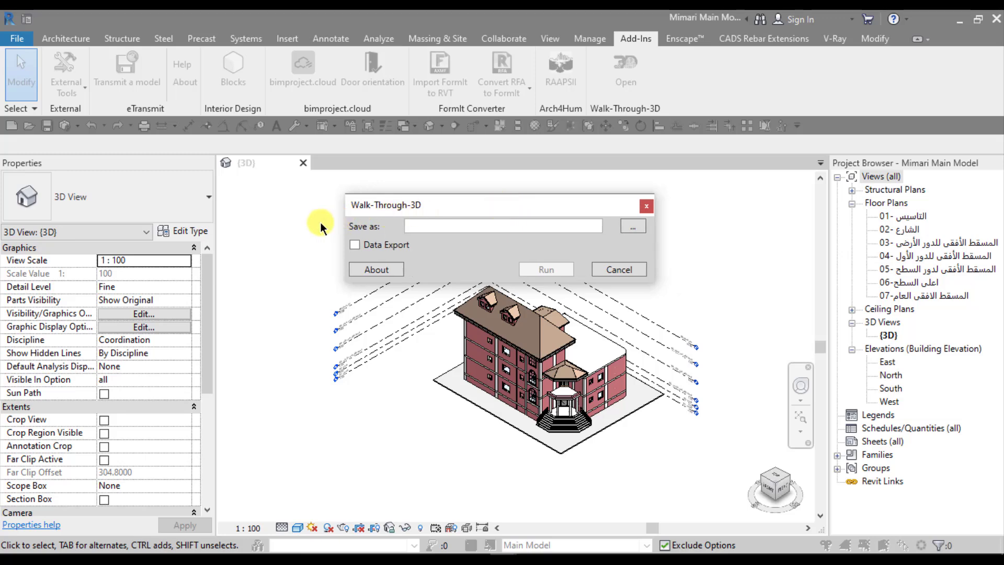
{"action": "left_click", "coordinate": [632, 226]}
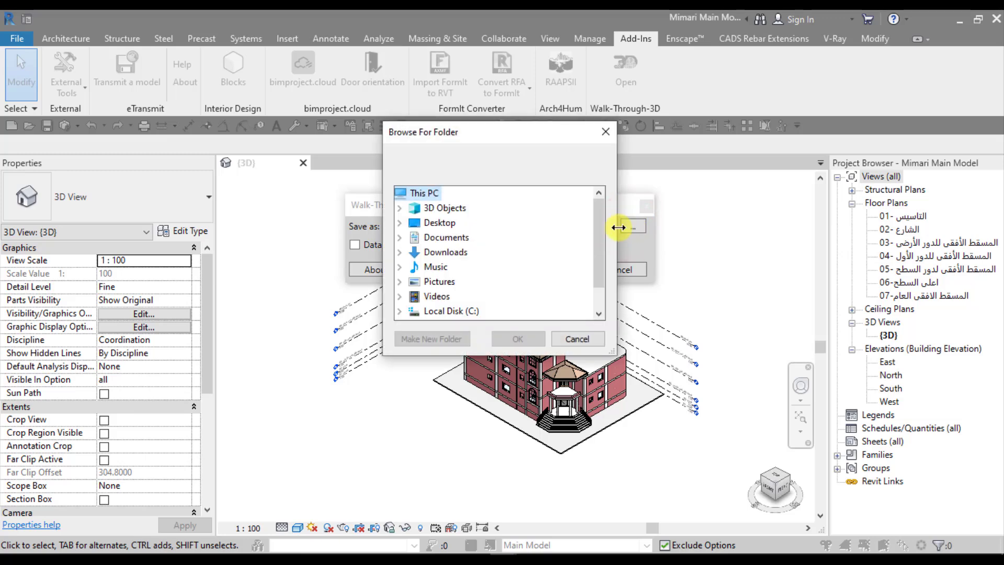
{"action": "left_click", "coordinate": [442, 228]}
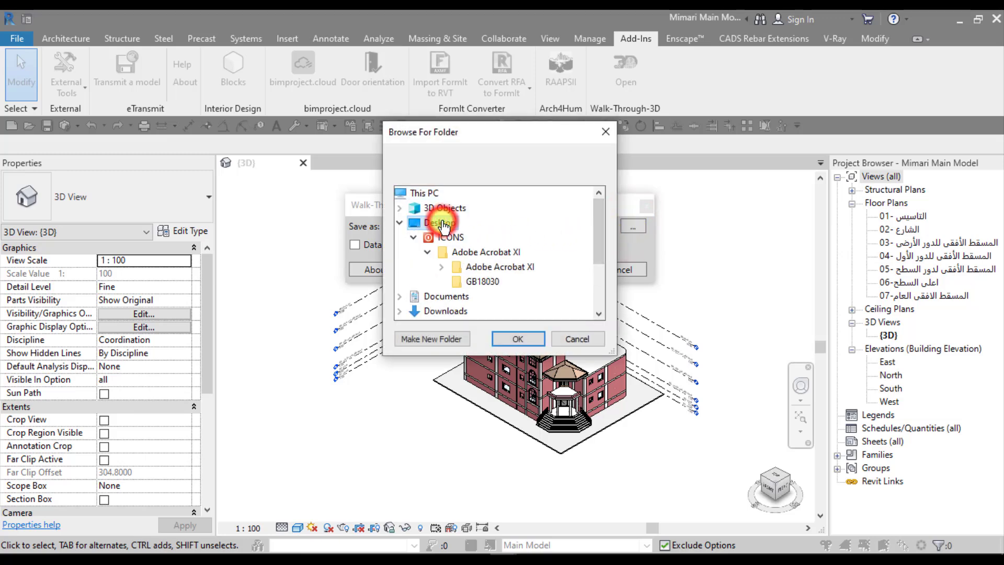
{"action": "left_click", "coordinate": [515, 336]}
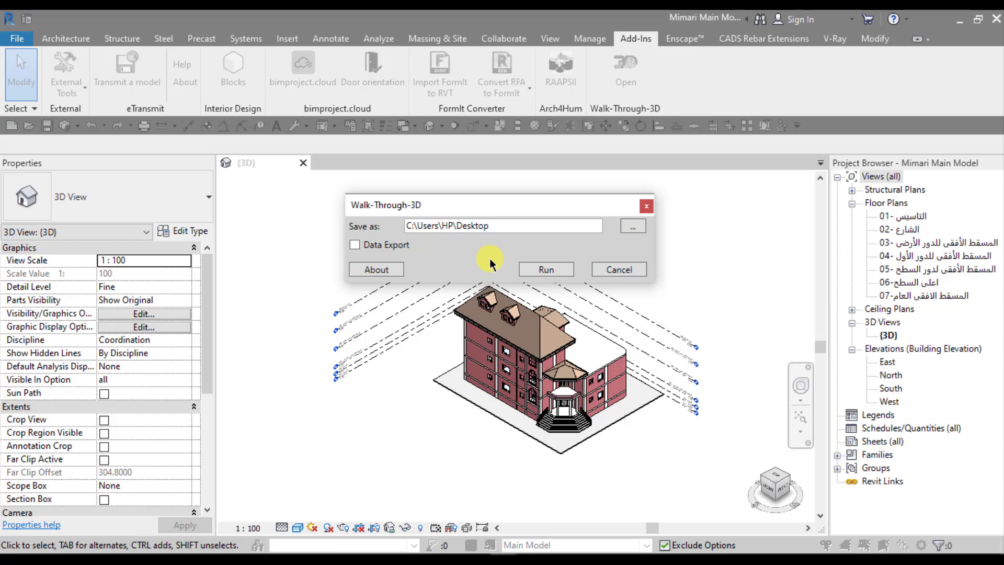
{"action": "left_click", "coordinate": [355, 246]}
{"action": "left_click", "coordinate": [546, 270]}
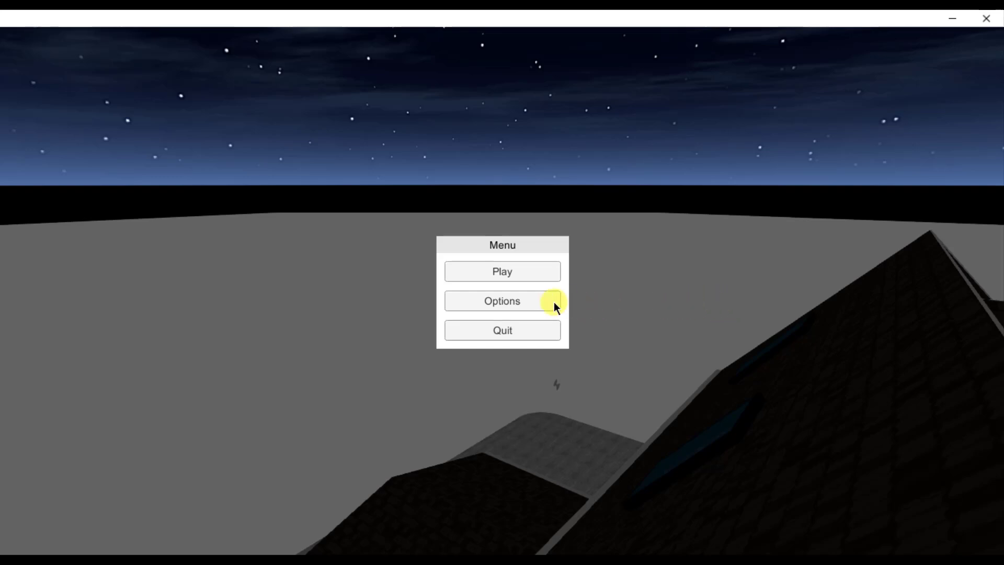
In viewer Options, move the Day-night cycle and Sunrise position sliders toward daylight.
{"action": "left_click", "coordinate": [503, 302]}
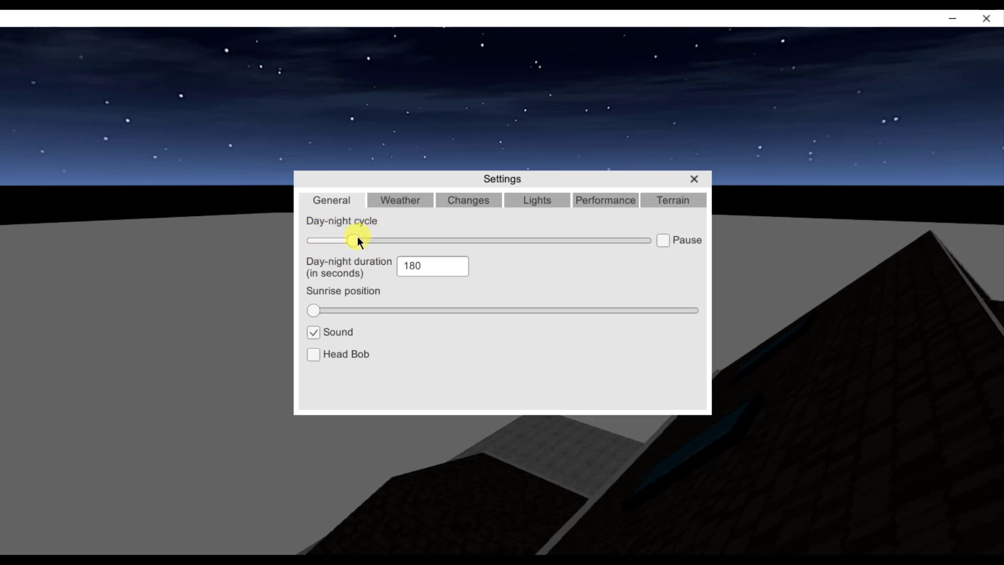
{"action": "mouse_move", "coordinate": [356, 242]}
{"action": "left_mouse_down"}
{"action": "mouse_move", "coordinate": [337, 250]}
{"action": "mouse_move", "coordinate": [492, 259]}
{"action": "mouse_move", "coordinate": [424, 254]}
{"action": "left_mouse_up"}
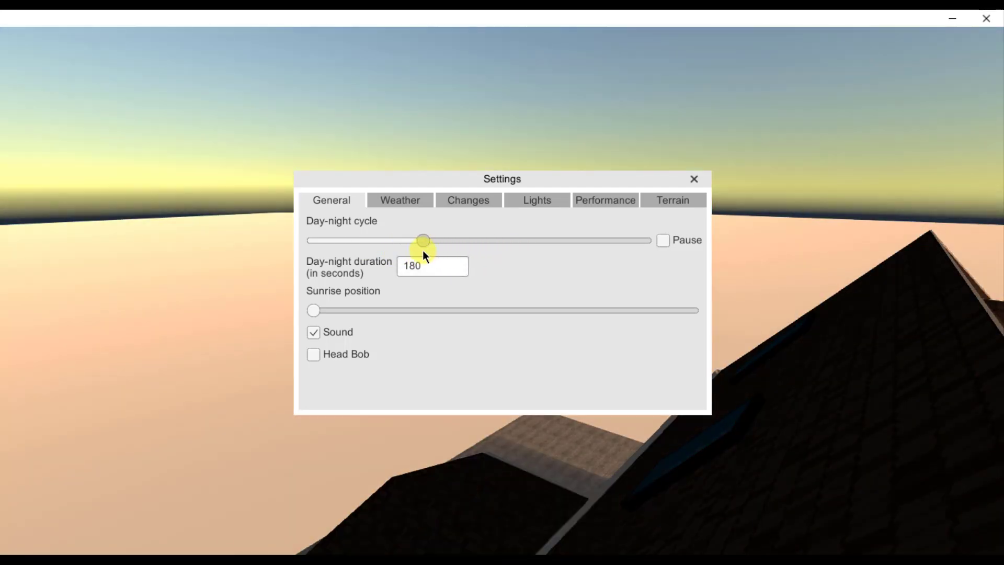
{"action": "left_click", "coordinate": [413, 270]}
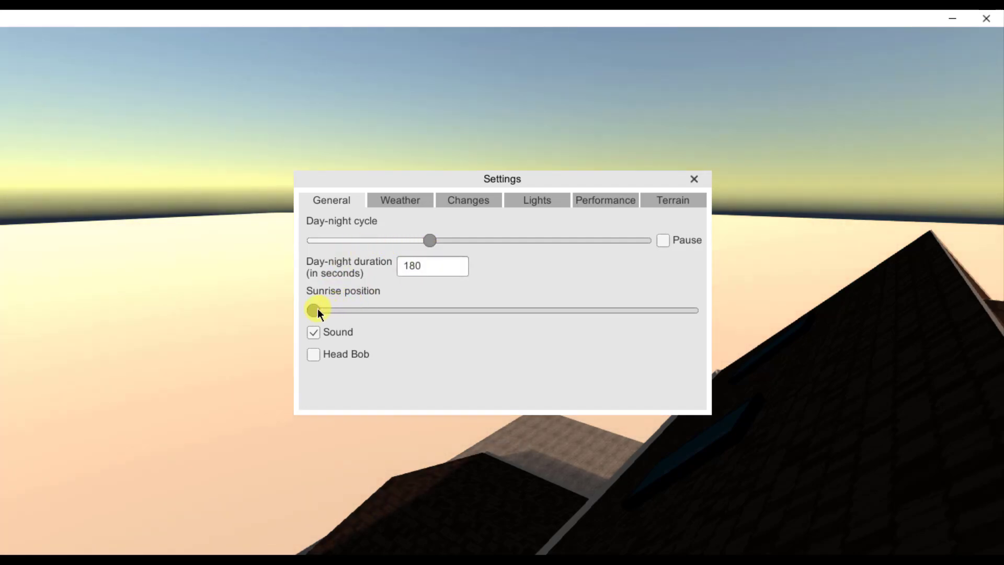
{"action": "mouse_move", "coordinate": [314, 310]}
{"action": "left_mouse_down"}
{"action": "mouse_move", "coordinate": [384, 313]}
{"action": "mouse_move", "coordinate": [299, 320]}
{"action": "left_mouse_up"}
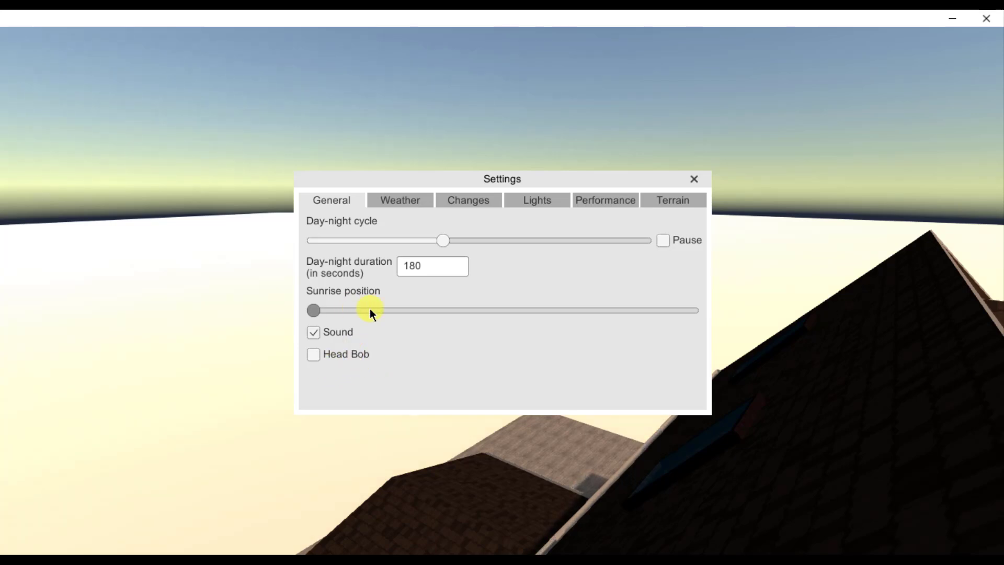
Turn on rain and snowfall and adjust fog intensity in the viewer's weather settings.
{"action": "left_click", "coordinate": [399, 200]}
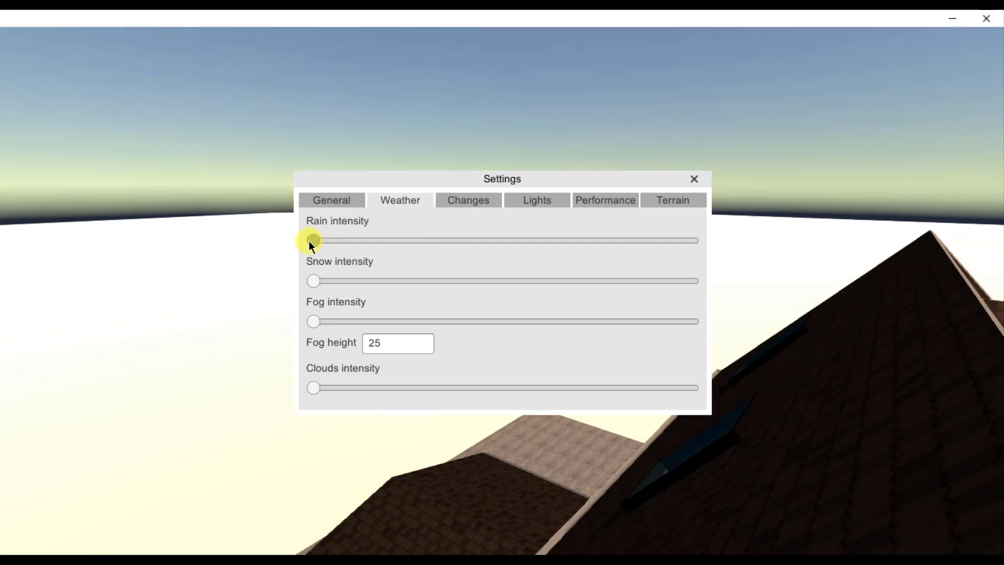
{"action": "left_click_drag", "start_coordinate": [312, 240], "coordinate": [376, 242]}
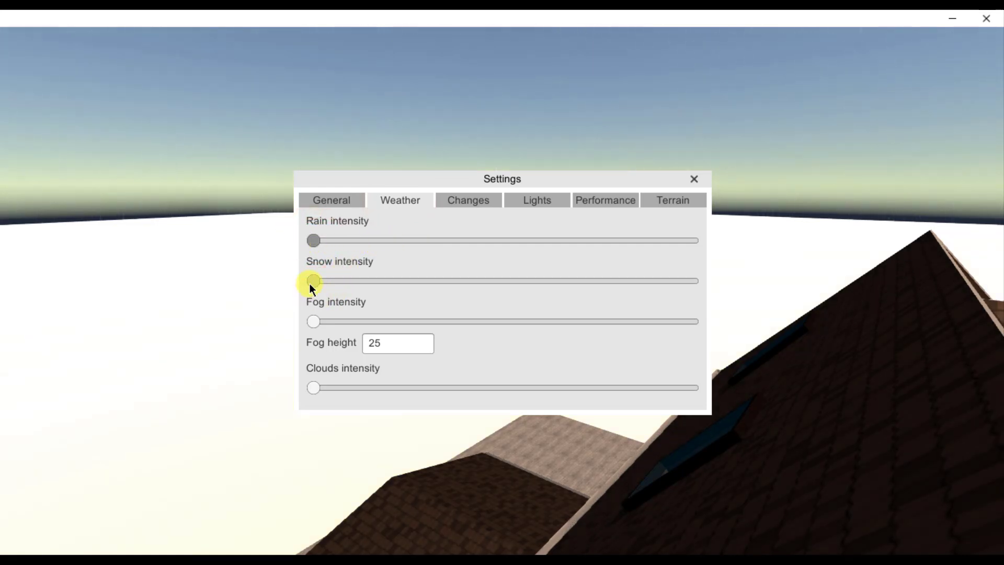
{"action": "left_click_drag", "start_coordinate": [315, 281], "coordinate": [324, 281]}
{"action": "left_click_drag", "start_coordinate": [368, 324], "coordinate": [375, 325]}
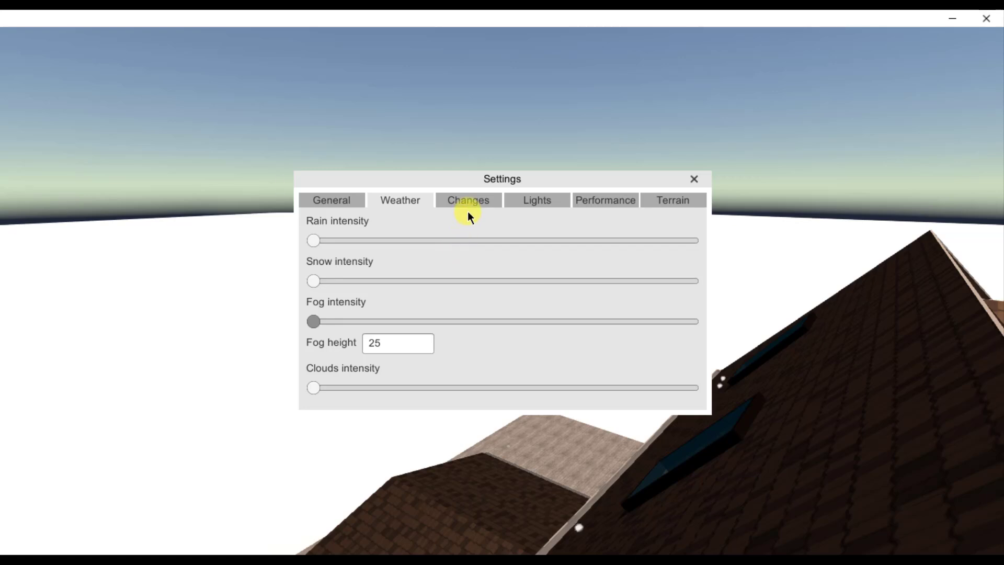
Look over the save-changes and remaining settings pages, then close the settings window.
{"action": "left_click", "coordinate": [478, 200]}
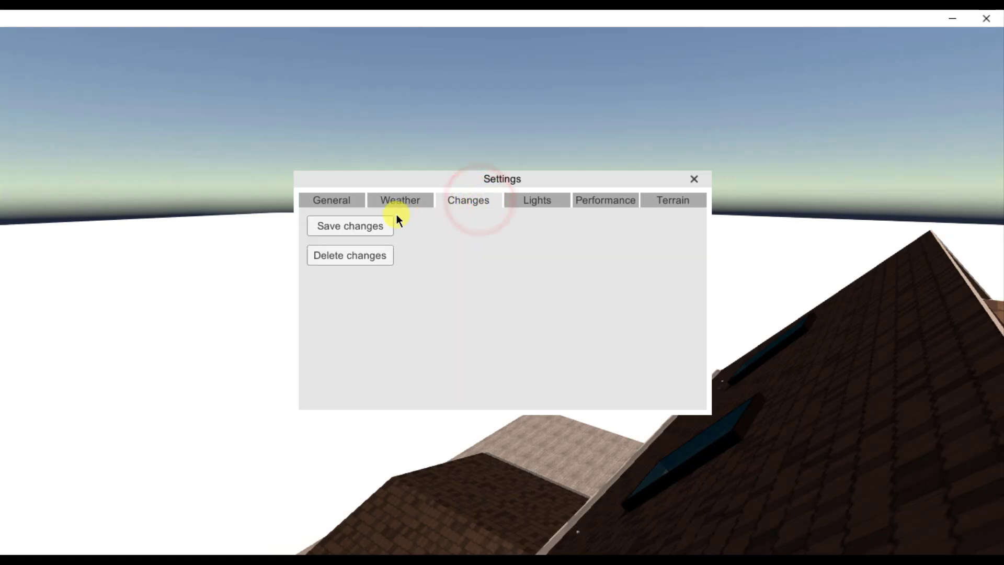
{"action": "left_click", "coordinate": [537, 200]}
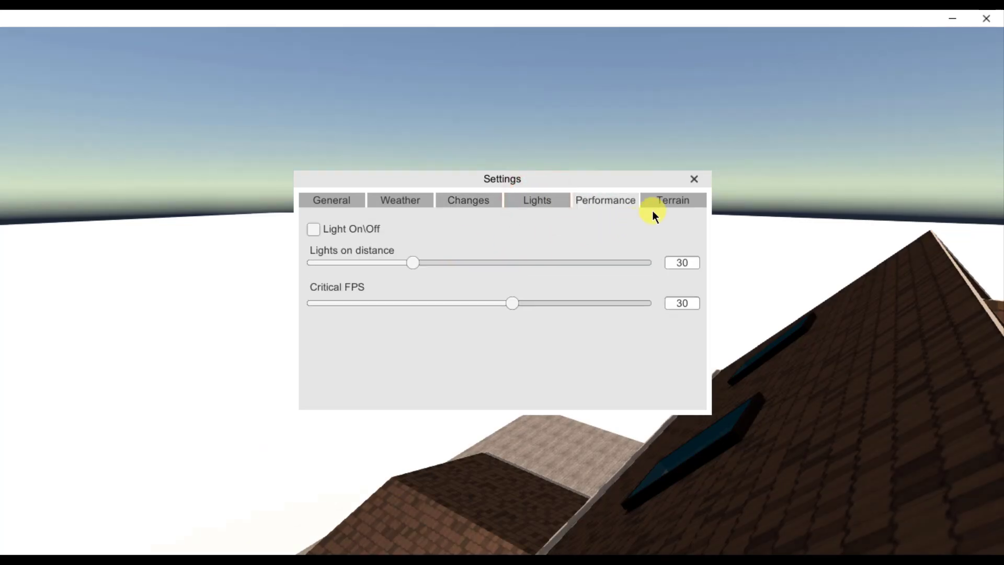
{"action": "left_click", "coordinate": [695, 180]}
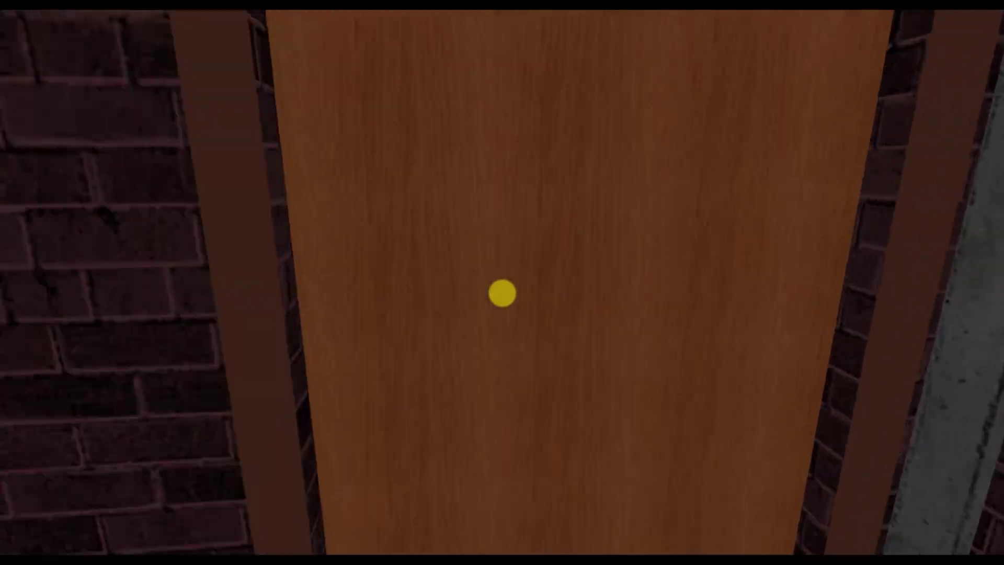
Open the wooden door in front of the walkthrough camera.
{"action": "left_click", "coordinate": [502, 292]}
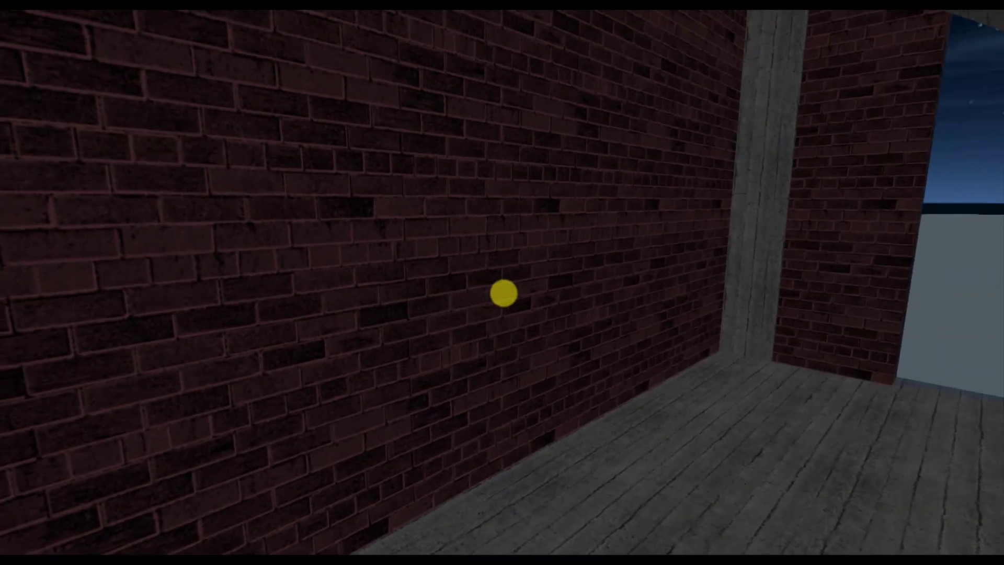
Return to Revit and open floor plan 04, zoomed in.
{"action": "key", "text": "alt+Tab"}
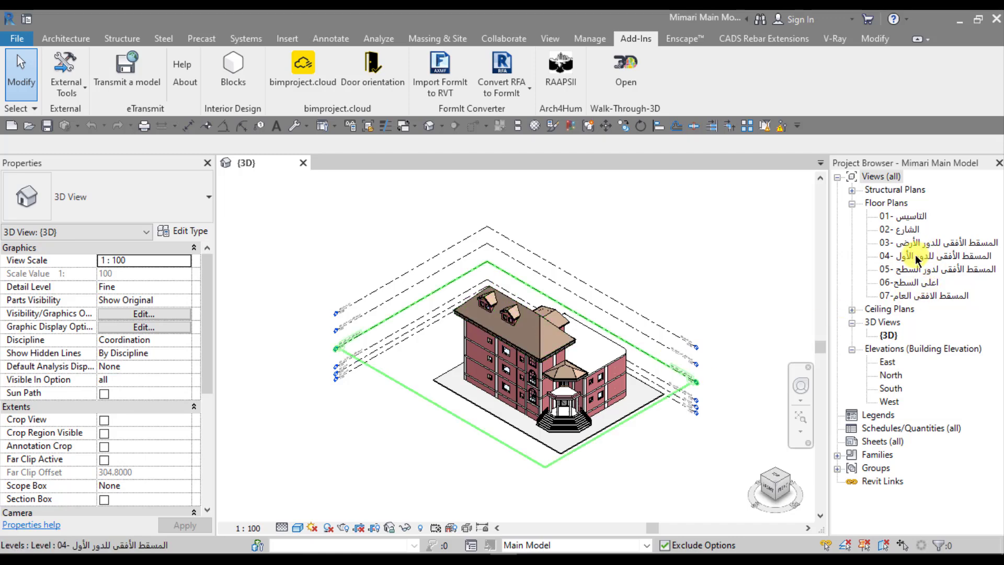
{"action": "double_click", "coordinate": [916, 257]}
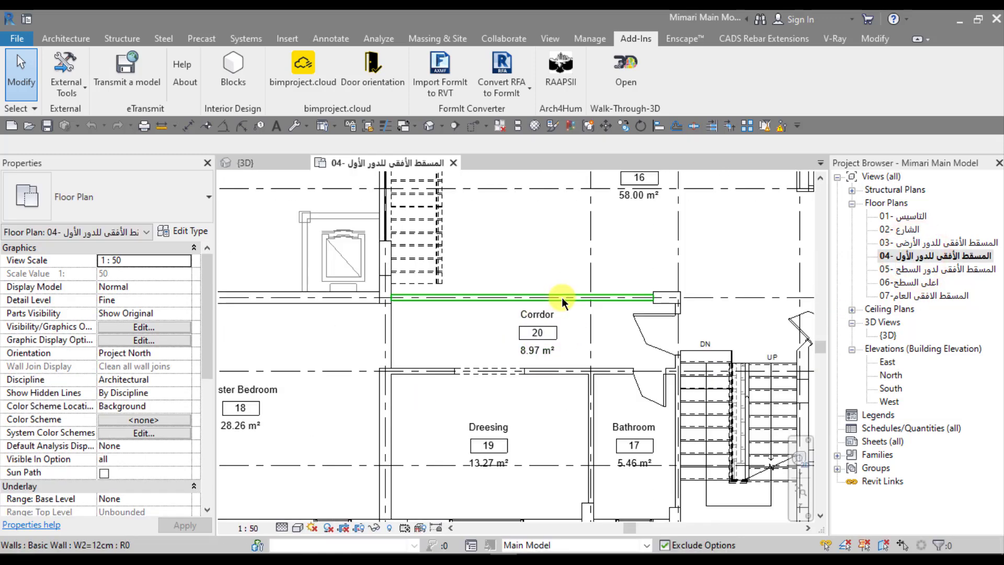
{"action": "scroll", "coordinate": [567, 289], "scroll_direction": "up", "scroll_amount": 2}
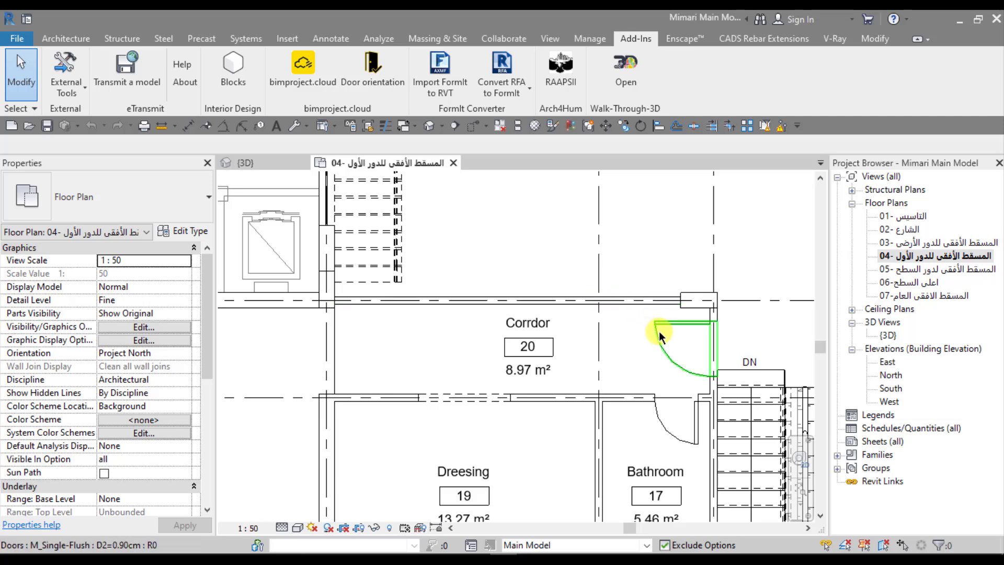
Select the corridor door beside the stairs, cancel a started CS copy, then deselect it.
{"action": "left_click", "coordinate": [660, 344]}
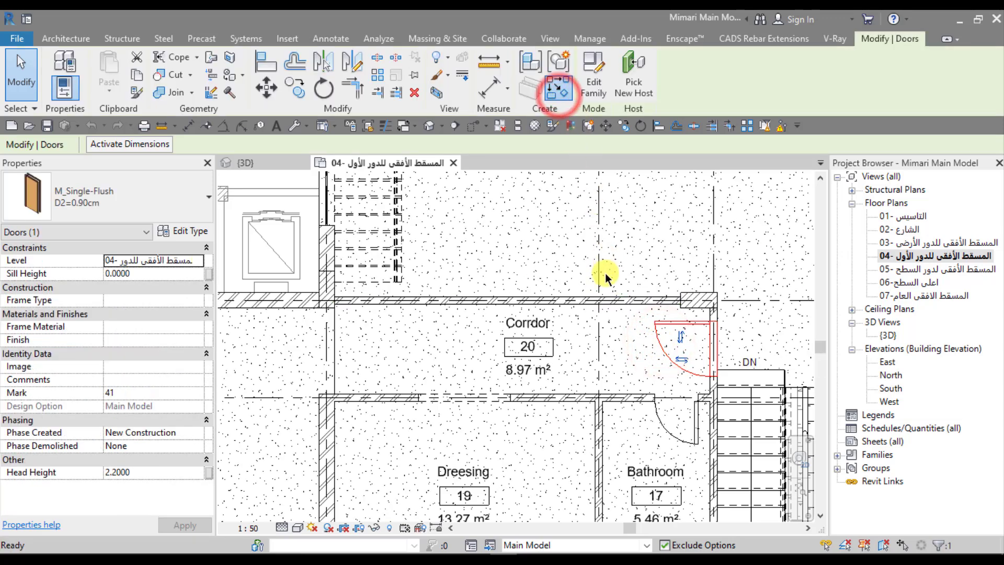
{"action": "key", "text": "c"}
{"action": "key", "text": "s"}
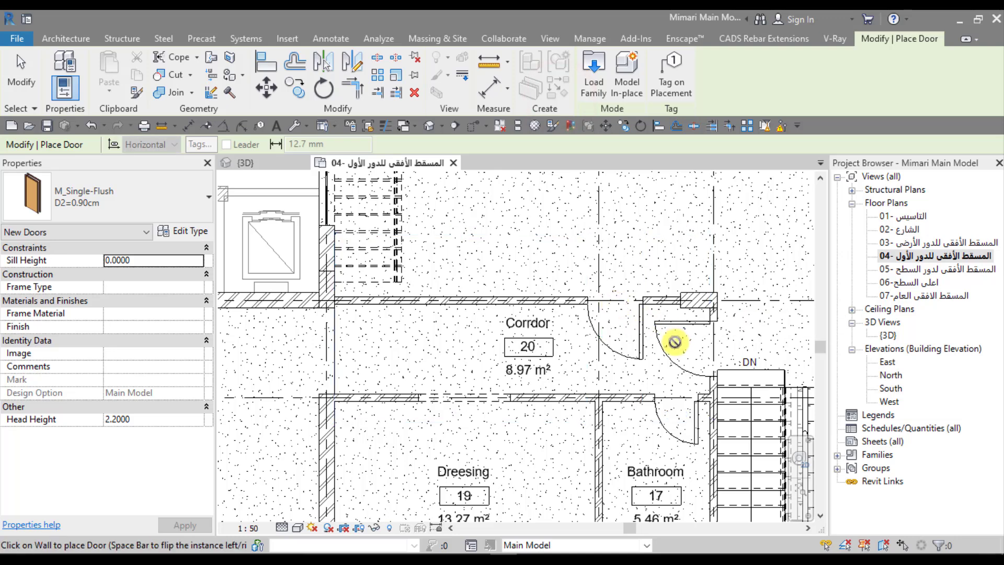
{"action": "key", "text": "Escape"}
{"action": "left_click", "coordinate": [668, 353]}
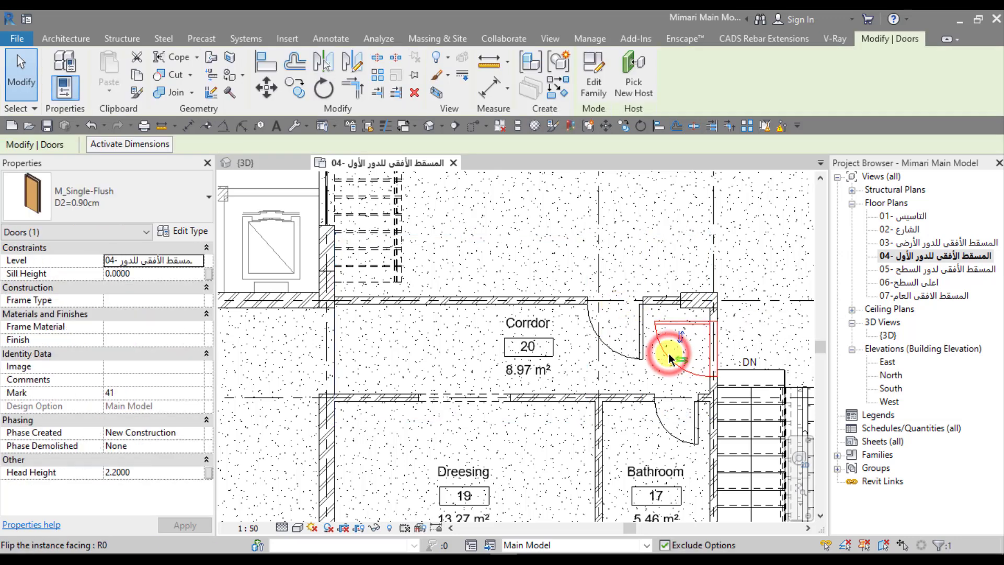
{"action": "key", "text": "Escape"}
Pan and zoom floor plan 04 to show the upper bedrooms, Master Bedroom and Dressing rooms.
{"action": "scroll", "coordinate": [659, 343], "scroll_direction": "down", "scroll_amount": 2}
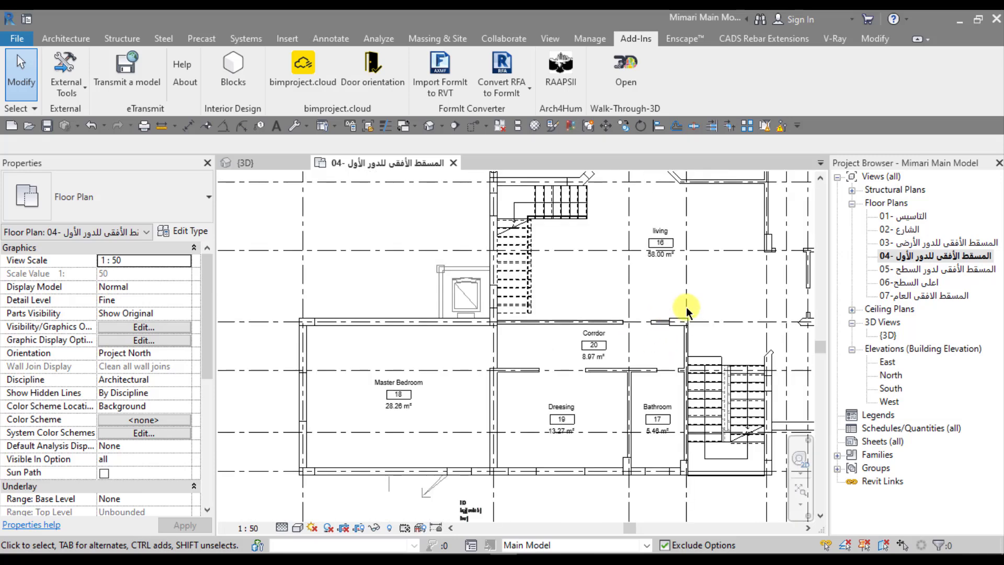
{"action": "middle_click_drag", "start_coordinate": [676, 302], "coordinate": [614, 350]}
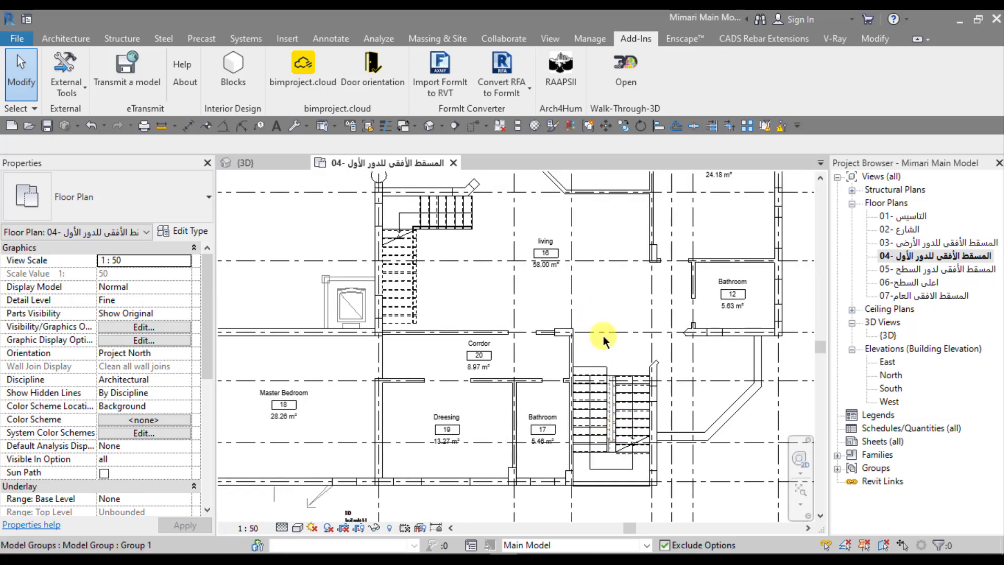
{"action": "mouse_move", "coordinate": [620, 314]}
{"action": "middle_mouse_down"}
{"action": "mouse_move", "coordinate": [599, 359]}
{"action": "mouse_move", "coordinate": [667, 442]}
{"action": "middle_mouse_up"}
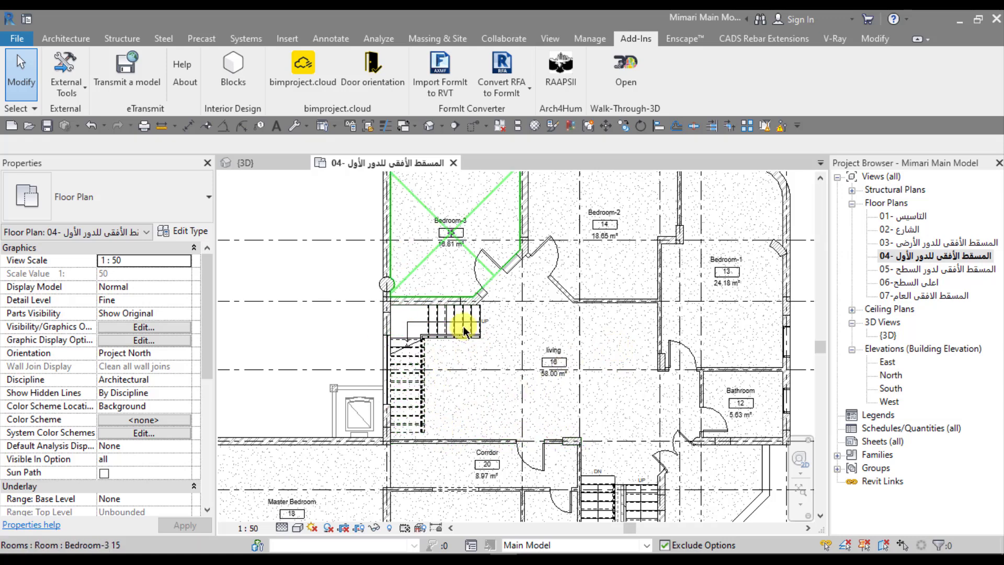
{"action": "middle_click_drag", "start_coordinate": [542, 297], "coordinate": [594, 347]}
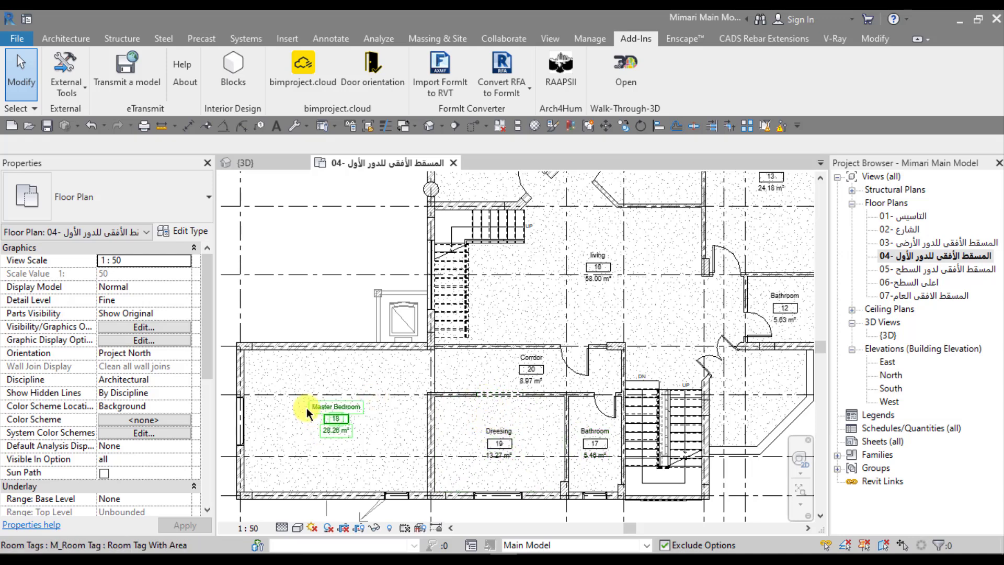
{"action": "scroll", "coordinate": [457, 330], "scroll_direction": "down", "scroll_amount": 2}
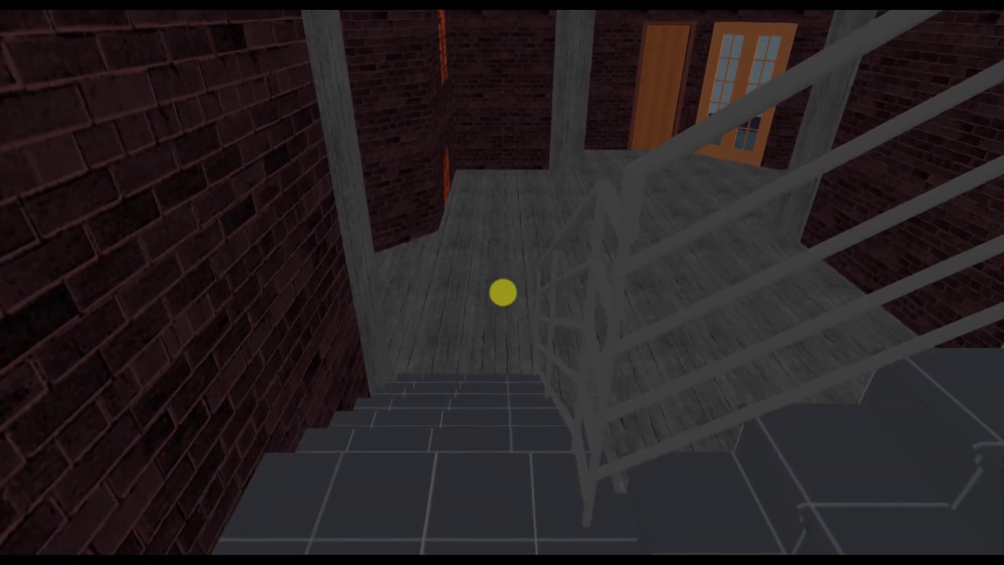
{"action": "left_click", "coordinate": [503, 146]}
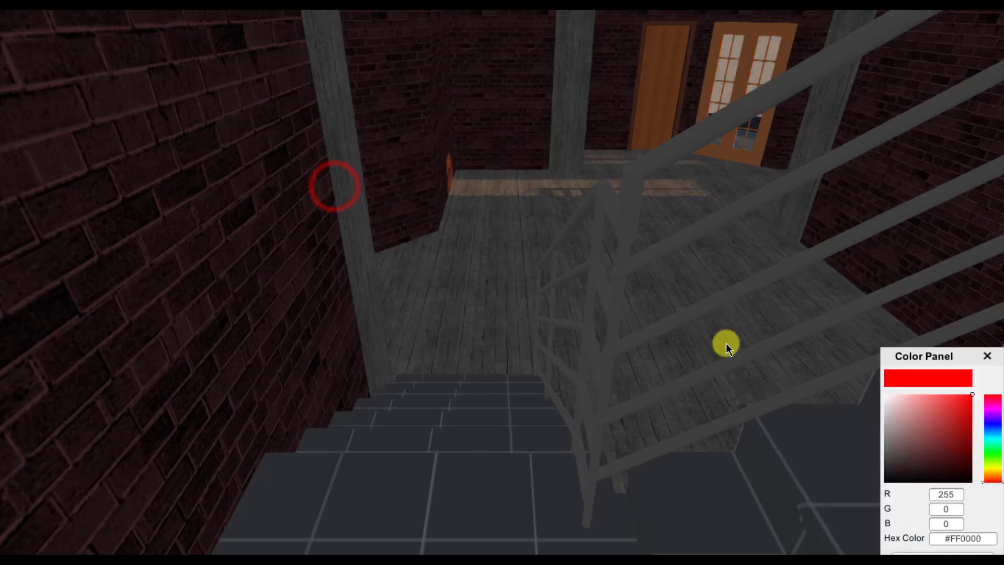
{"action": "left_click", "coordinate": [987, 356]}
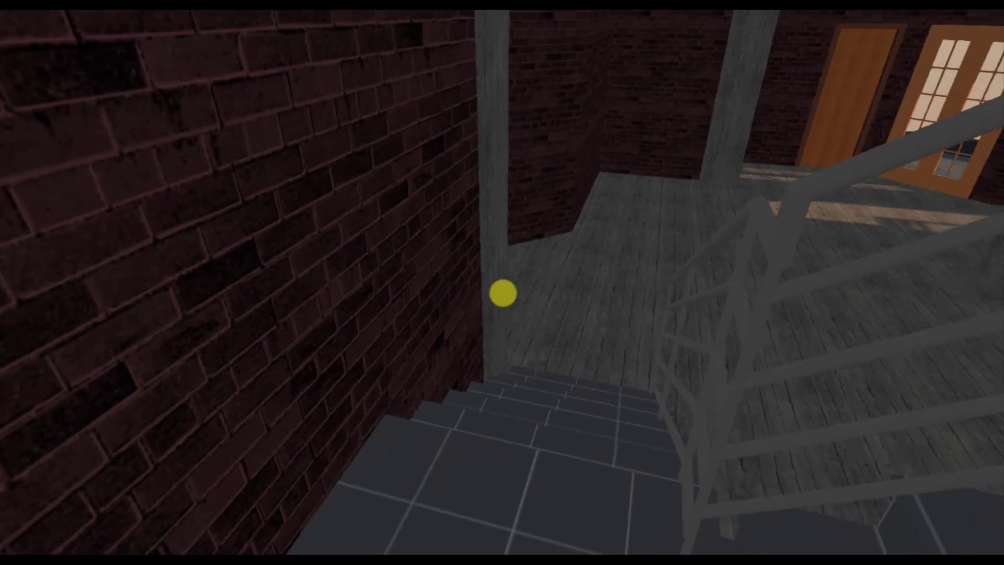
{"action": "left_click", "coordinate": [502, 291]}
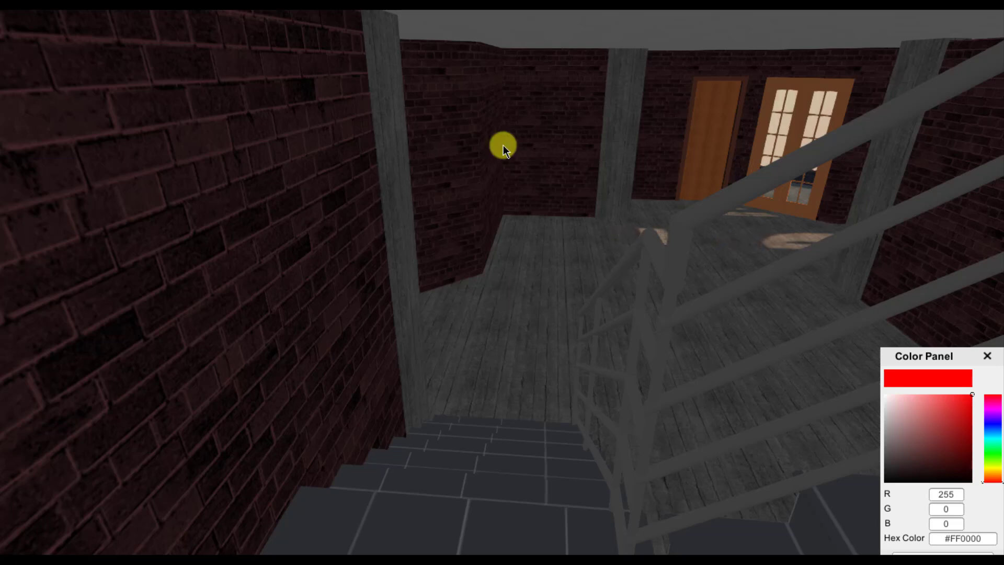
{"action": "left_click", "coordinate": [987, 356]}
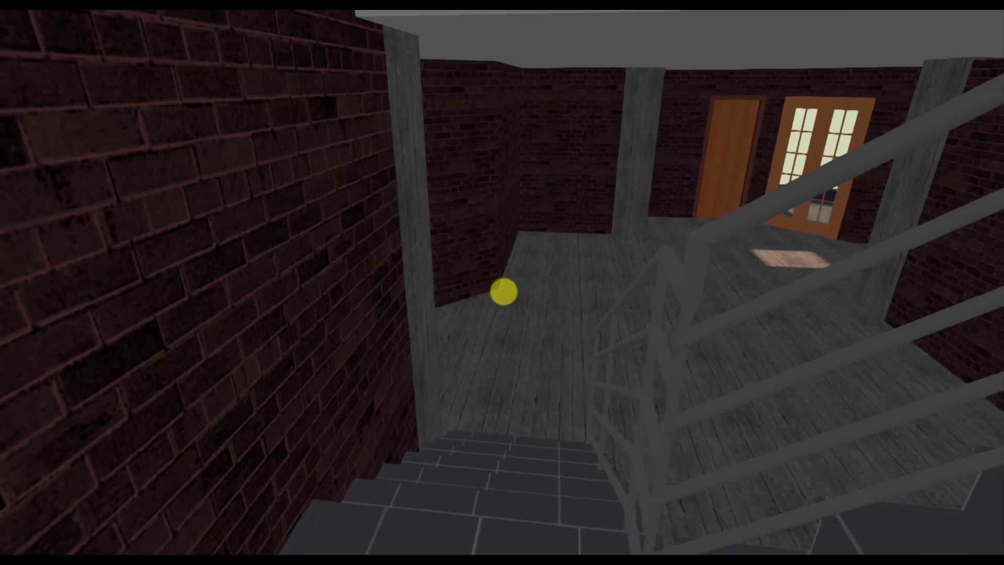
{"action": "left_click_drag", "start_coordinate": [502, 292], "coordinate": [453, 152]}
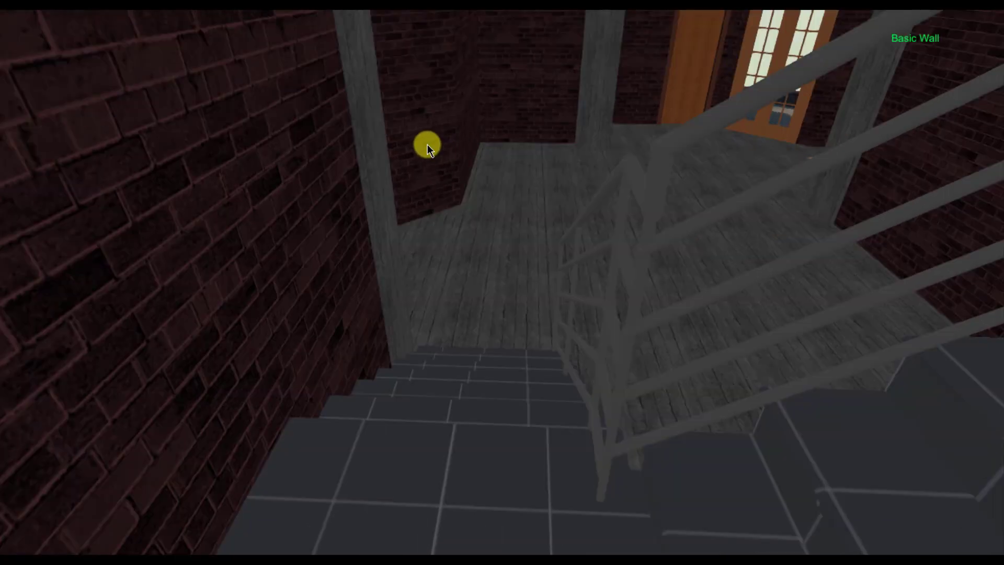
Walk down the stairwell, turning left, then face back up the stairs from the hall.
{"action": "mouse_move", "coordinate": [316, 117]}
{"action": "left_mouse_down"}
{"action": "mouse_move", "coordinate": [502, 292]}
{"action": "mouse_move", "coordinate": [496, 161]}
{"action": "left_mouse_up"}
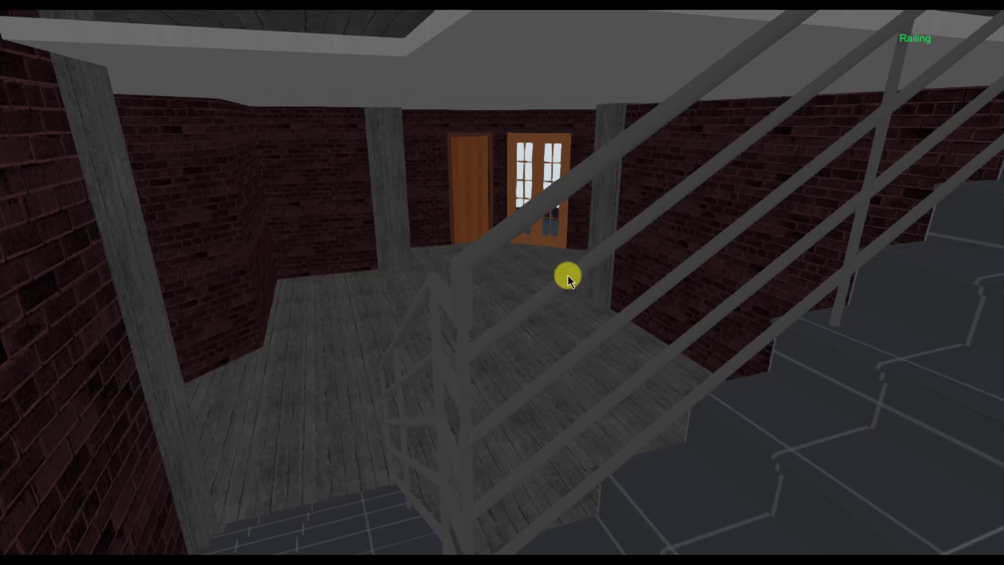
{"action": "left_click_drag", "start_coordinate": [567, 276], "coordinate": [502, 292]}
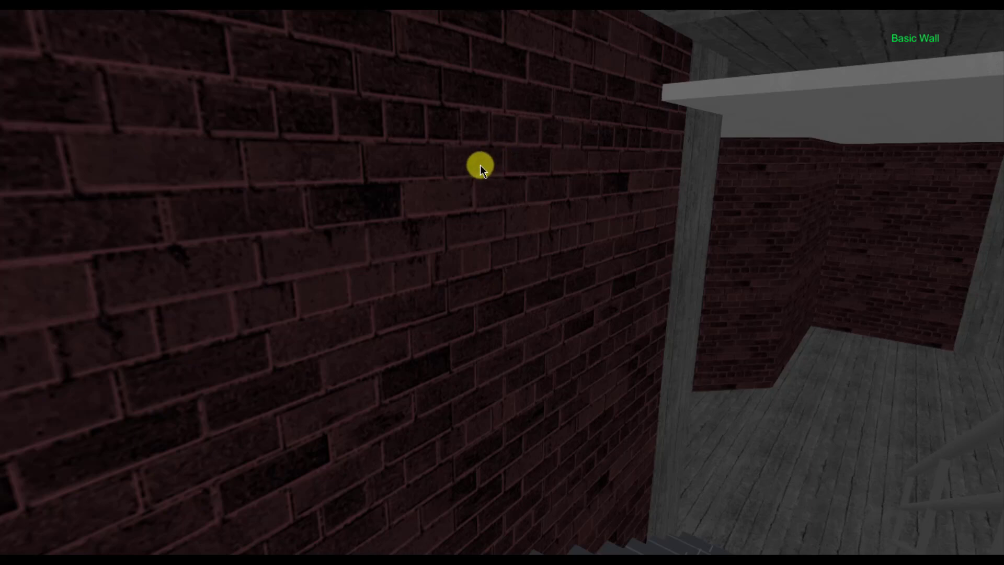
{"action": "left_click", "coordinate": [701, 220]}
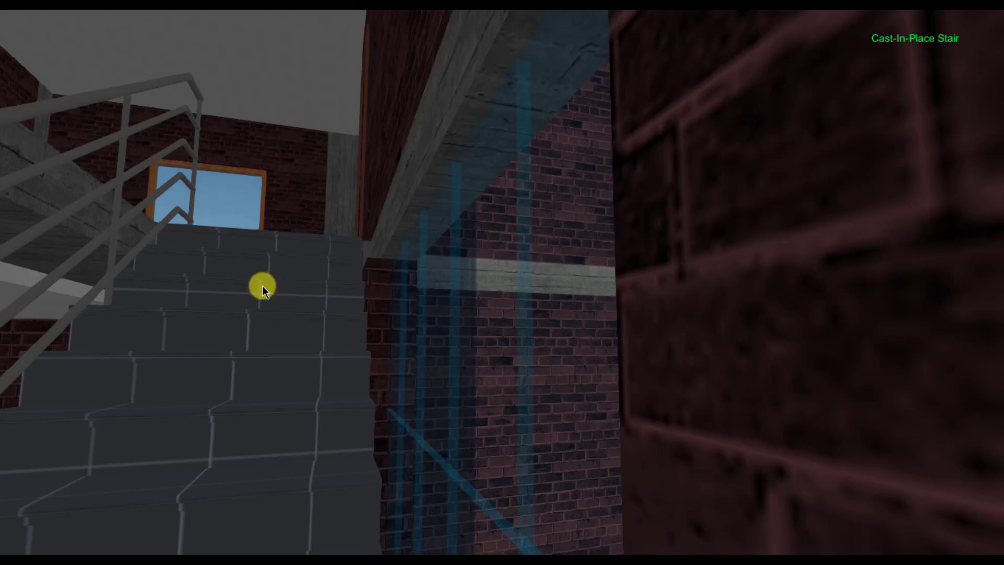
{"action": "left_click_drag", "start_coordinate": [231, 309], "coordinate": [499, 293]}
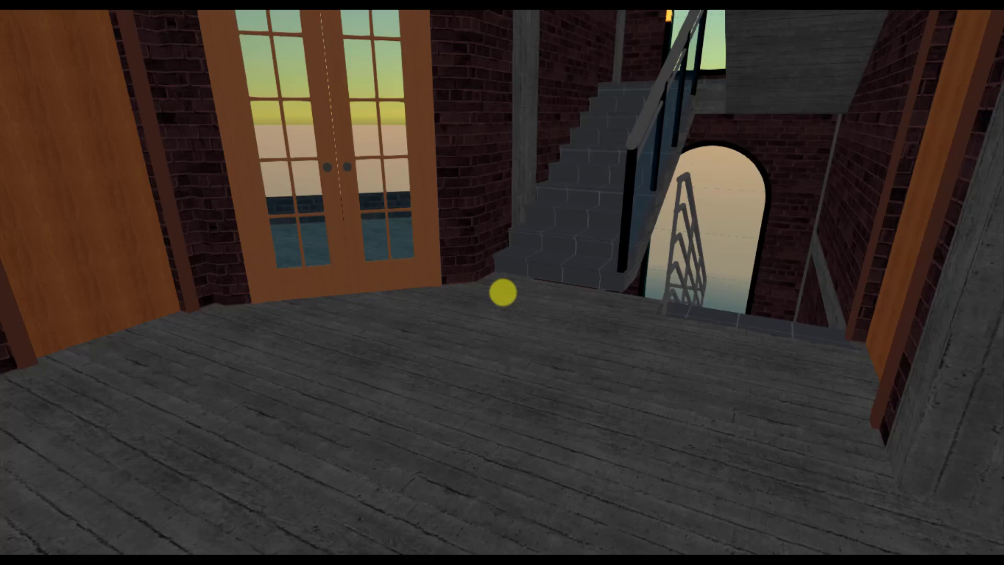
Move down to the floor-level doorway and turn toward the corridor archway.
{"action": "left_click_drag", "start_coordinate": [502, 293], "coordinate": [502, 293]}
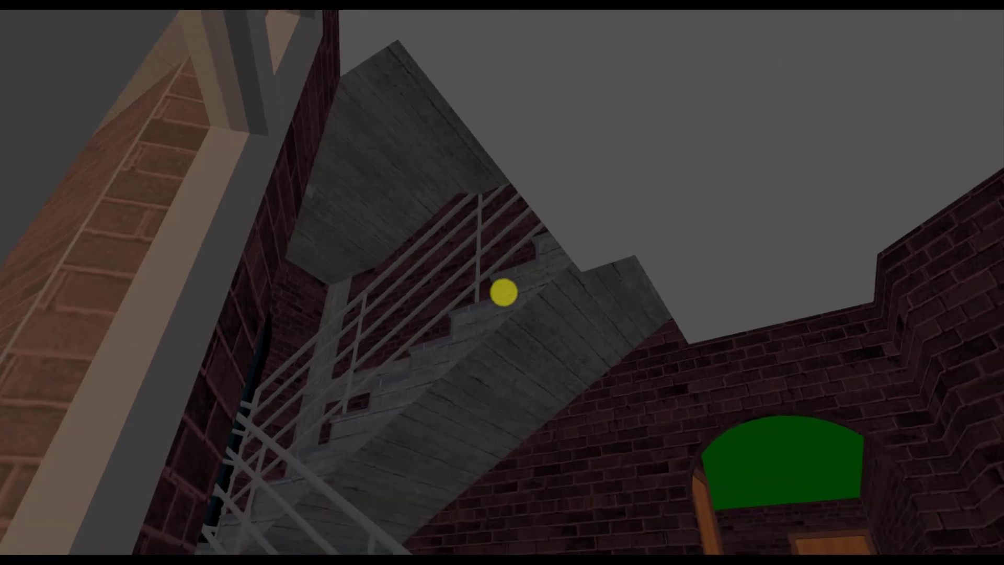
{"action": "left_click_drag", "start_coordinate": [503, 293], "coordinate": [502, 292]}
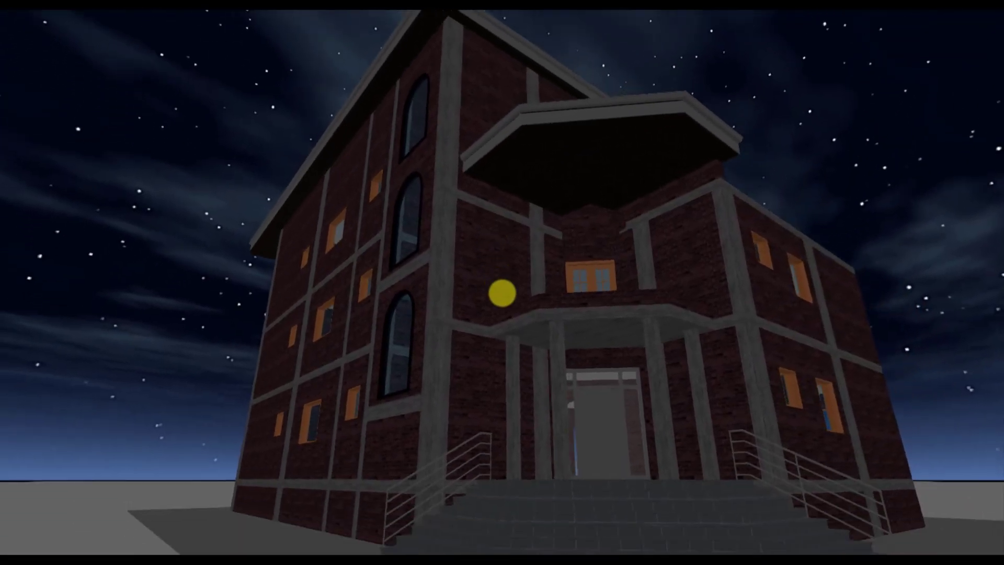